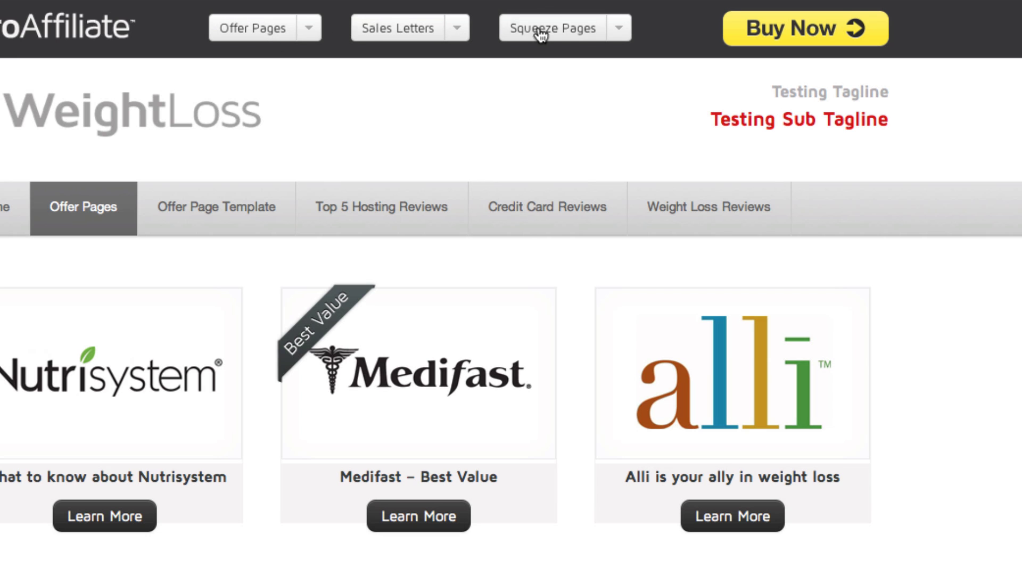
Open the List View demo of the Web Hosting reviews offer page from the Offer Pages menu
{"action": "left_click", "coordinate": [309, 27]}
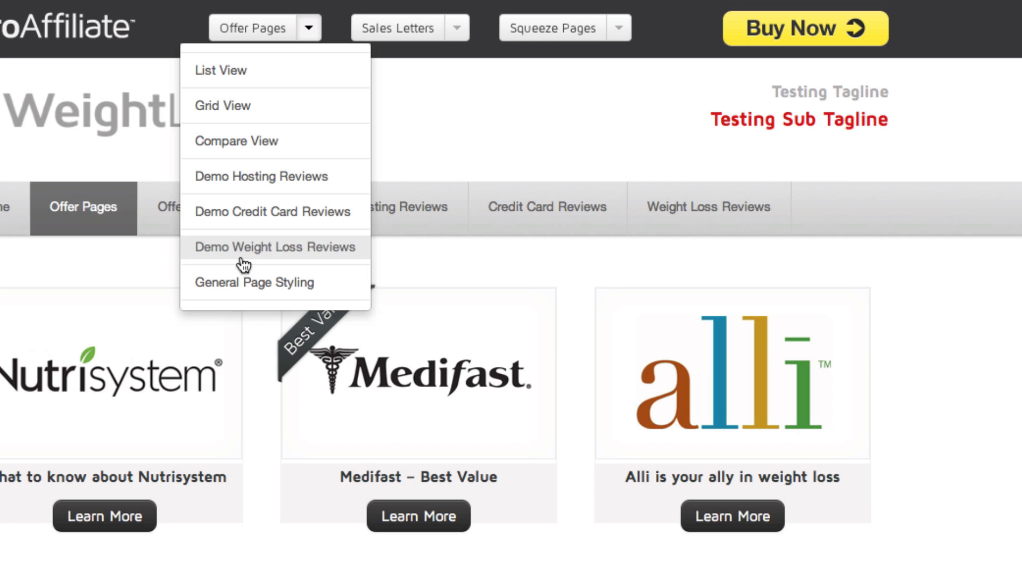
{"action": "left_click", "coordinate": [431, 110]}
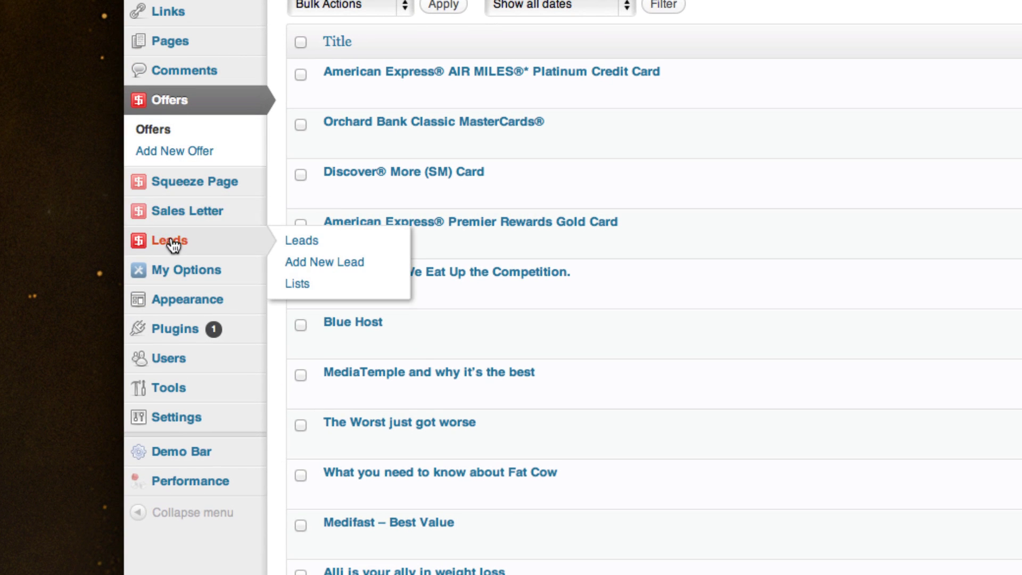
Go to My Options > Site Settings in the ProAffiliate admin menu
{"action": "mouse_move", "coordinate": [181, 272]}
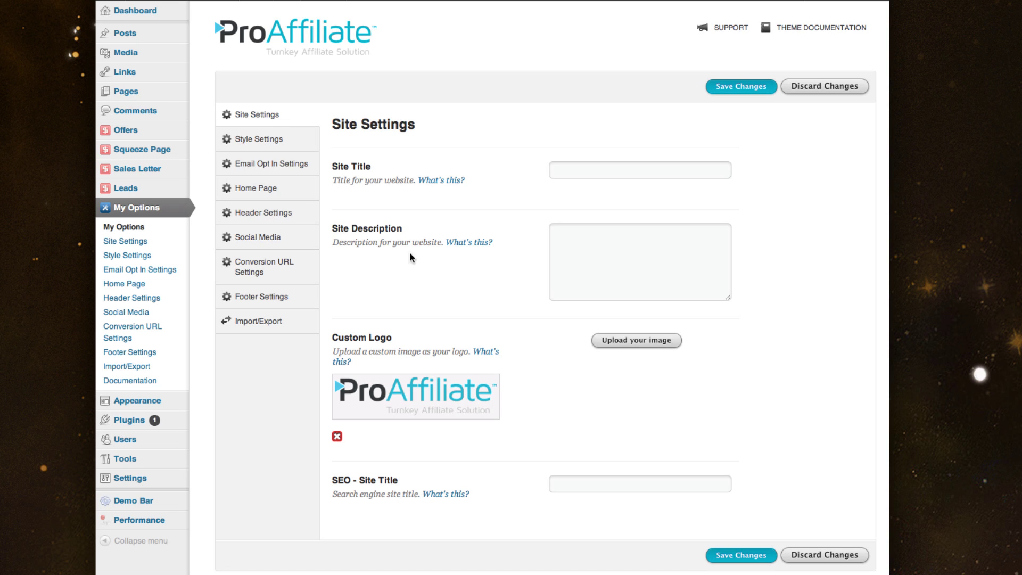
Show the Email Opt In Settings and delete the existing Aweber Authorization Key
{"action": "left_click", "coordinate": [292, 164]}
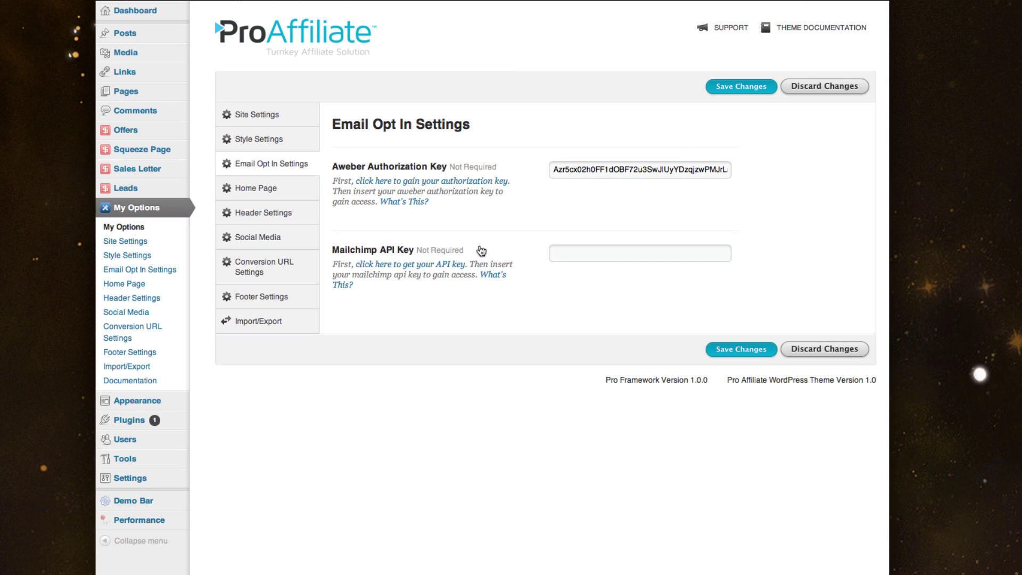
{"action": "double_click", "coordinate": [648, 175]}
{"action": "key", "text": "BackSpace"}
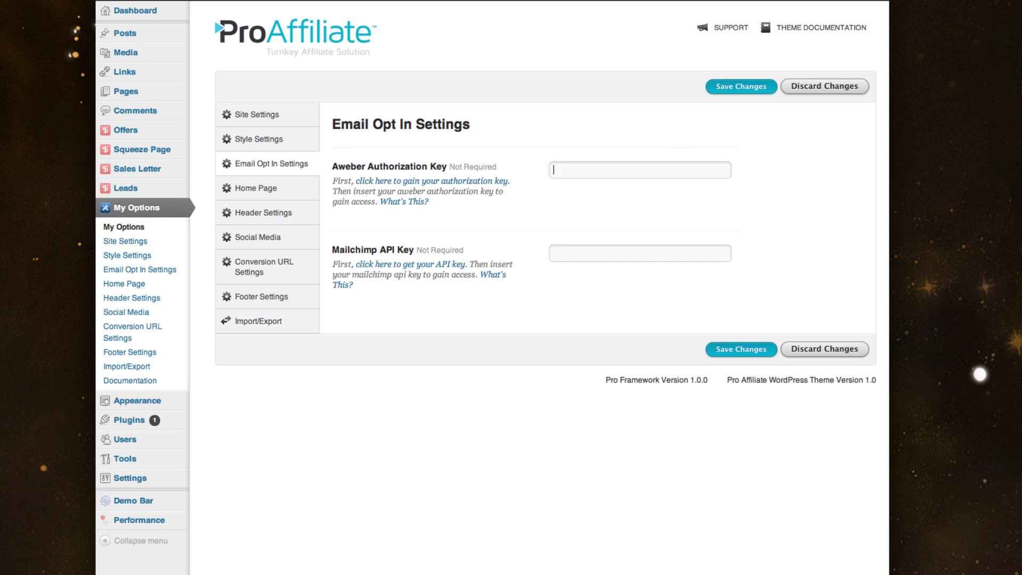
Generate a new AWeber authorization code, paste it as the Aweber Authorization Key, and save
{"action": "left_click", "coordinate": [405, 183]}
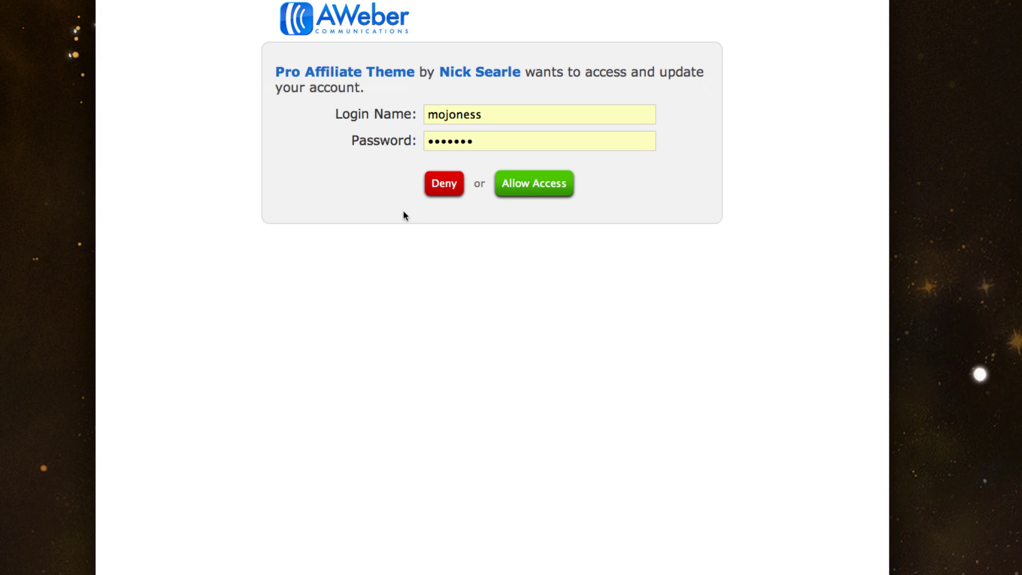
{"action": "left_click", "coordinate": [520, 186]}
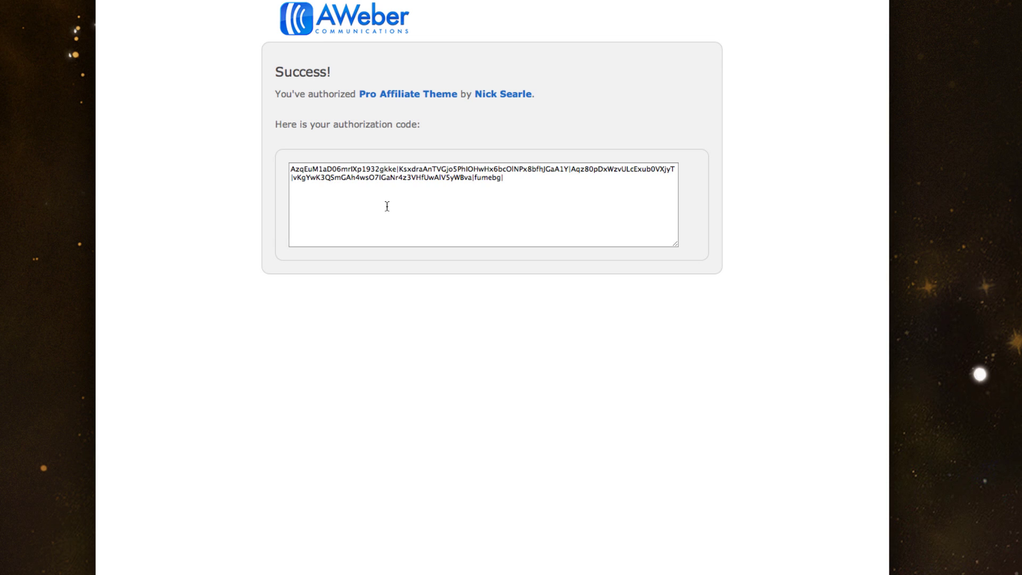
{"action": "left_click", "coordinate": [379, 184]}
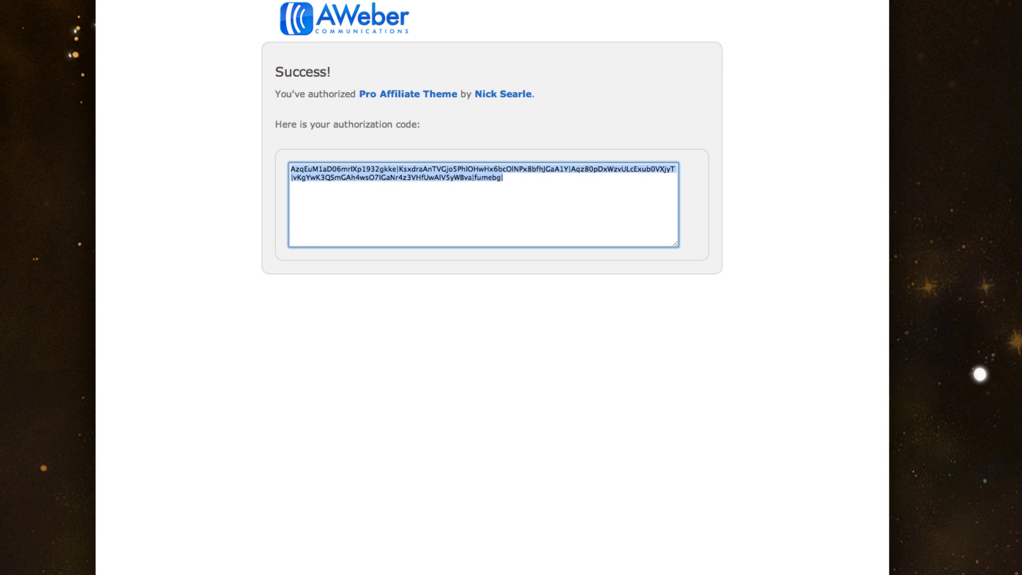
{"action": "key", "text": "super+c"}
{"action": "key", "text": "super+w"}
{"action": "left_click", "coordinate": [583, 175]}
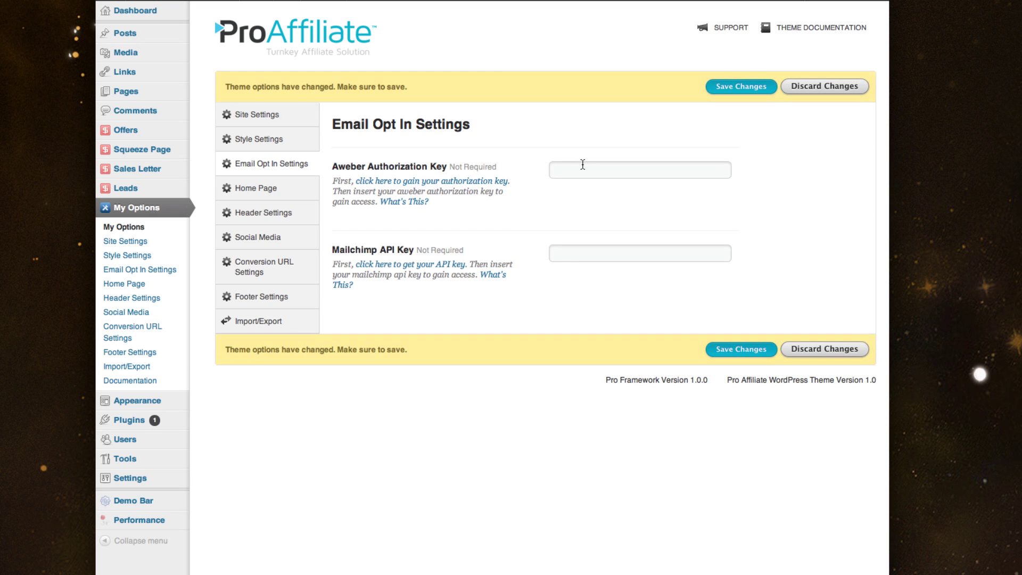
{"action": "key", "text": "super+v"}
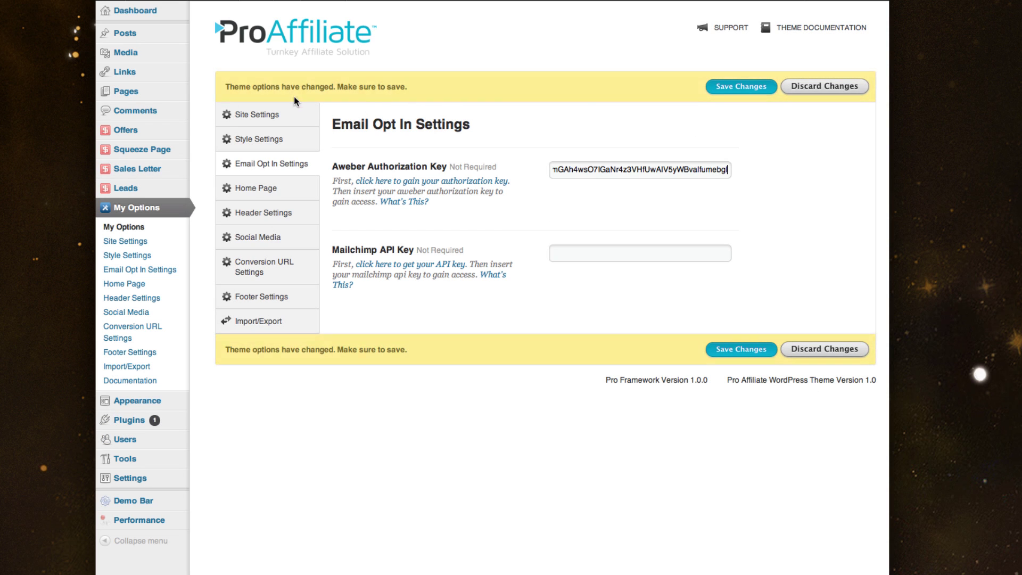
{"action": "left_click", "coordinate": [735, 88]}
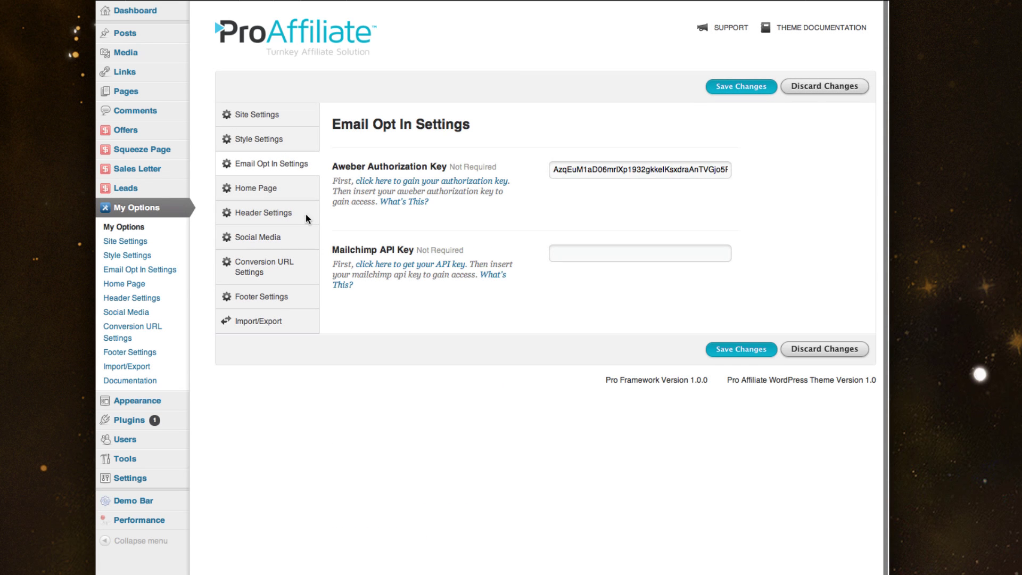
Set Home Layout to Sales Letter with Example Sales Letter #2, then show Conversion URL Settings
{"action": "left_click", "coordinate": [256, 188]}
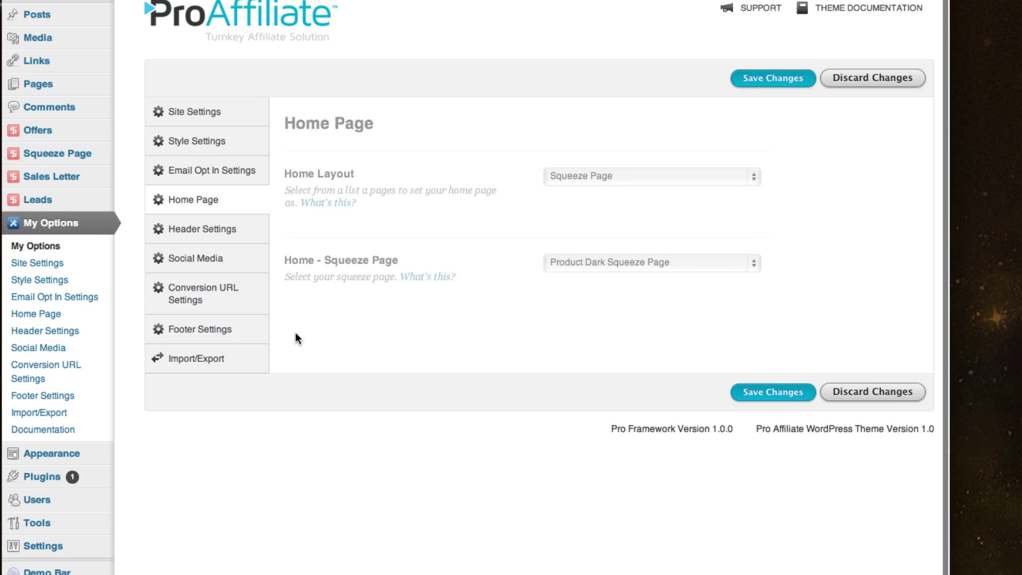
{"action": "left_click", "coordinate": [596, 172]}
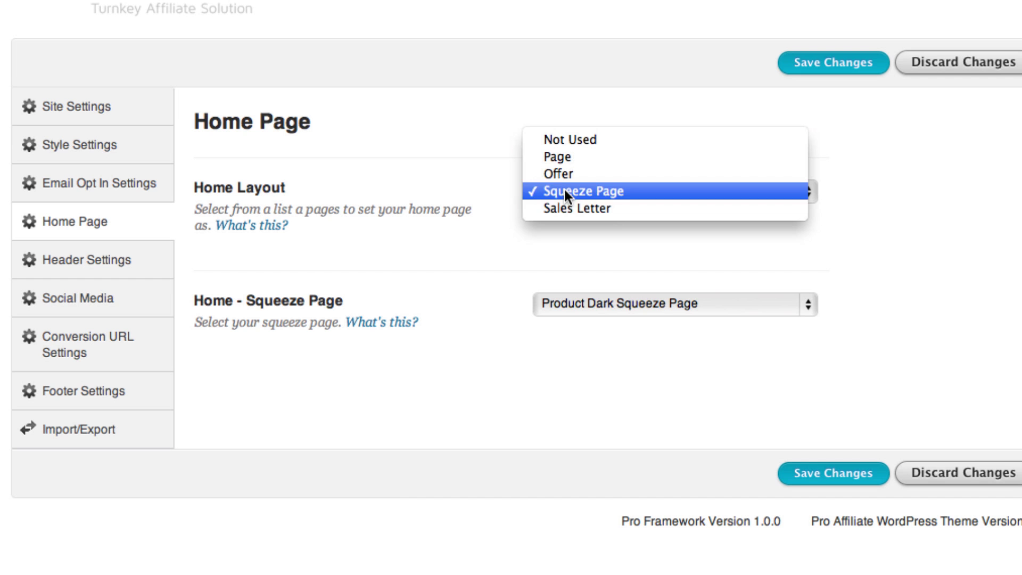
{"action": "left_click", "coordinate": [567, 209]}
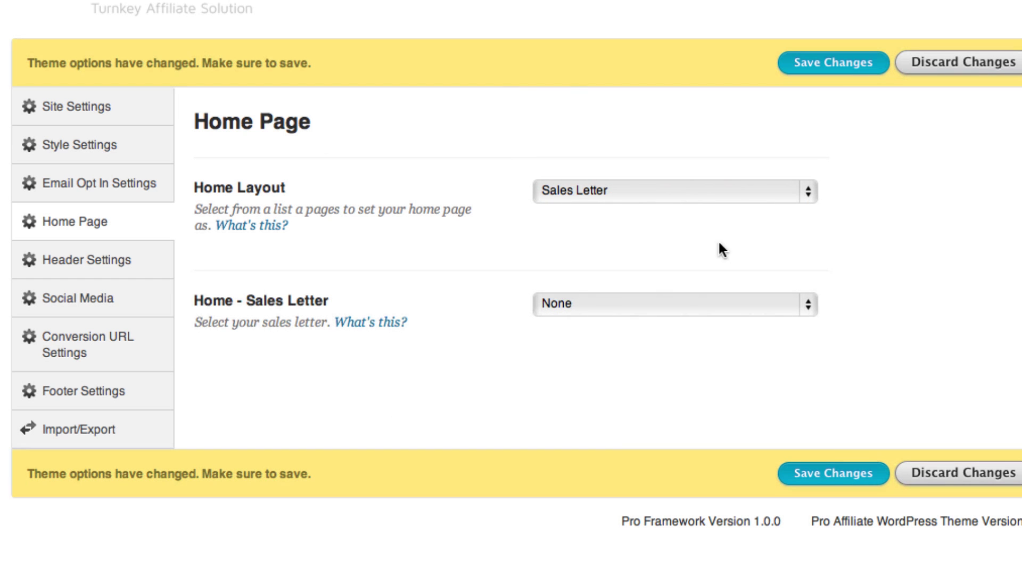
{"action": "left_click", "coordinate": [561, 301]}
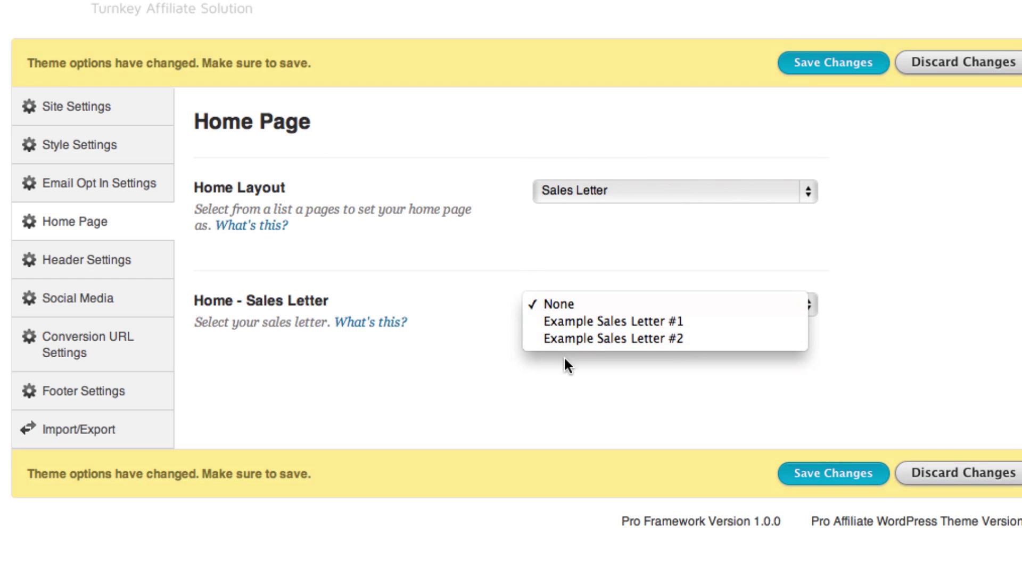
{"action": "left_click", "coordinate": [558, 336]}
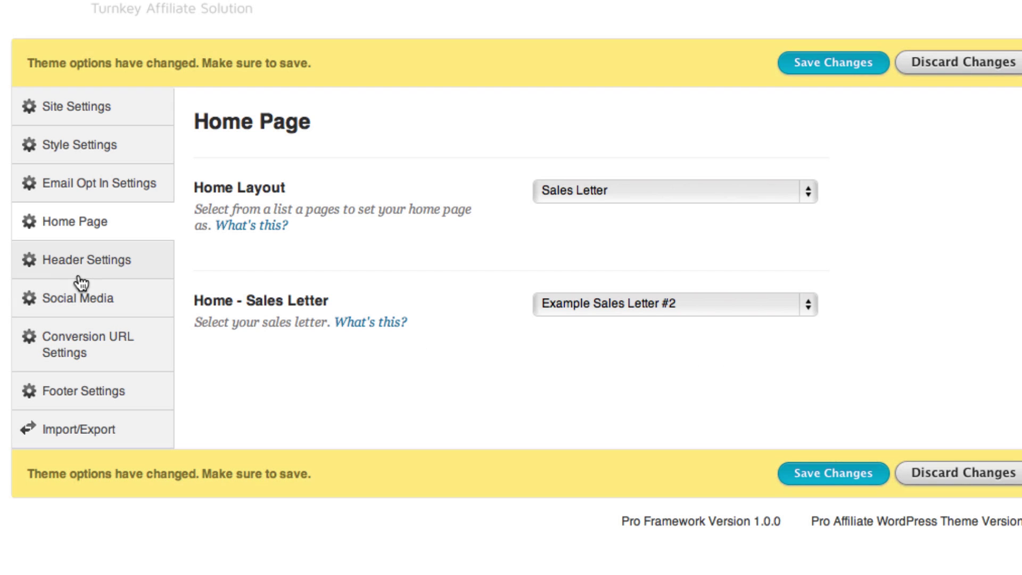
{"action": "left_click", "coordinate": [79, 353]}
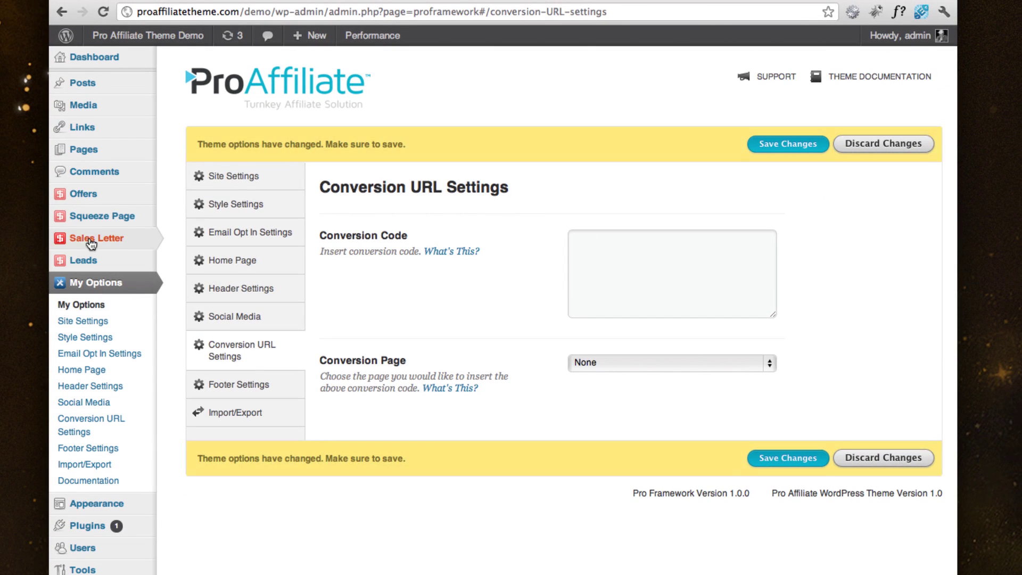
Show the Import/Export options with the Theme Export Code box
{"action": "mouse_move", "coordinate": [85, 196]}
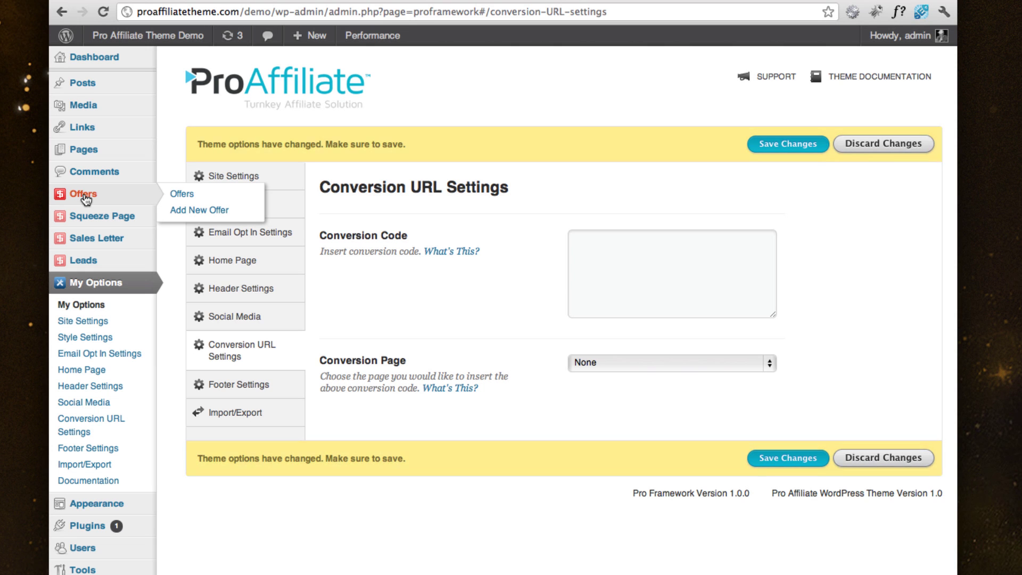
{"action": "left_click", "coordinate": [250, 419]}
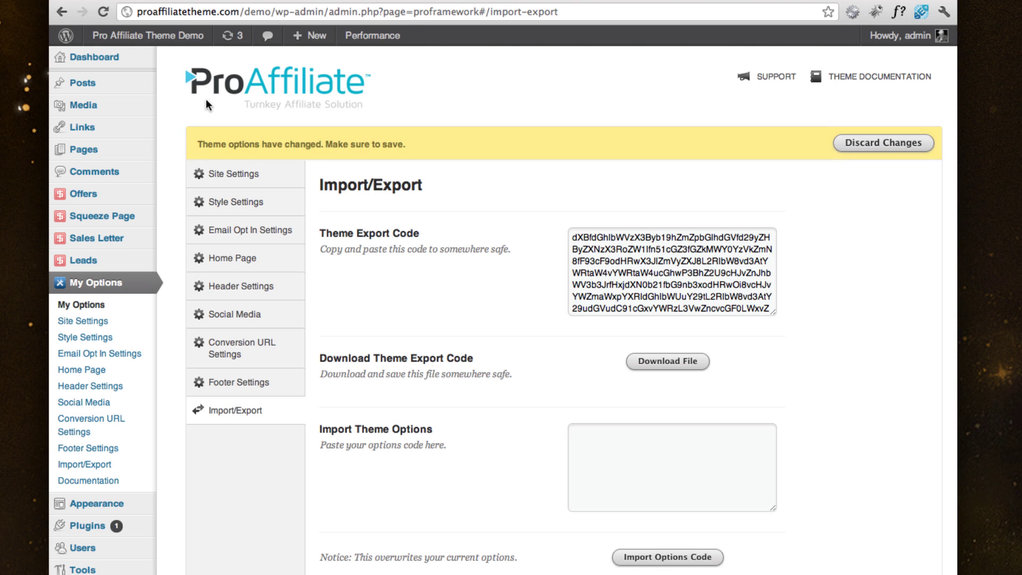
Browse the Top 5 Hosting Reviews demo page and open the Host Gator review
{"action": "mouse_move", "coordinate": [85, 195]}
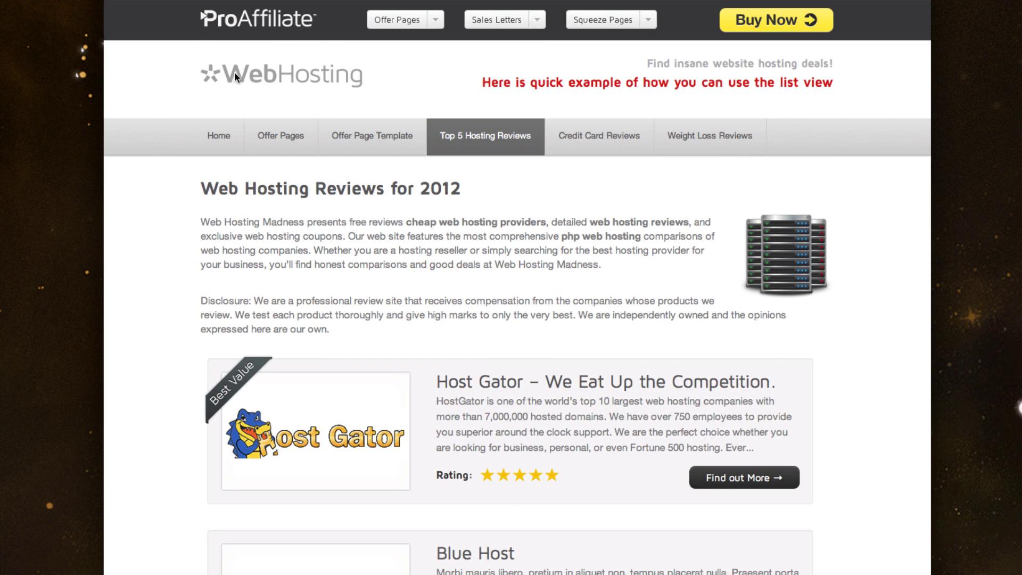
{"action": "scroll", "coordinate": [409, 178], "scroll_direction": "down", "scroll_amount": 10}
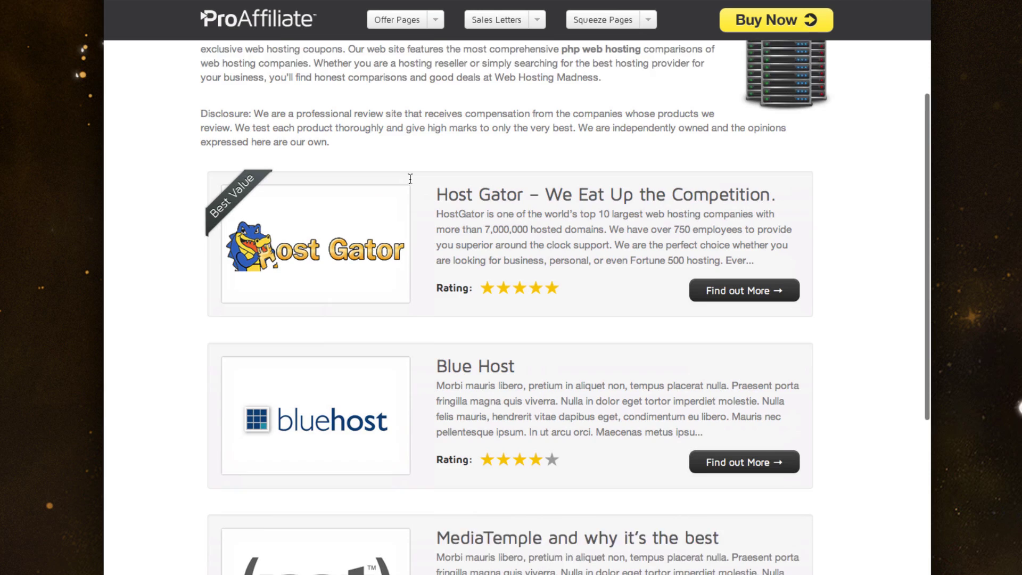
{"action": "scroll", "coordinate": [410, 179], "scroll_direction": "down", "scroll_amount": 4}
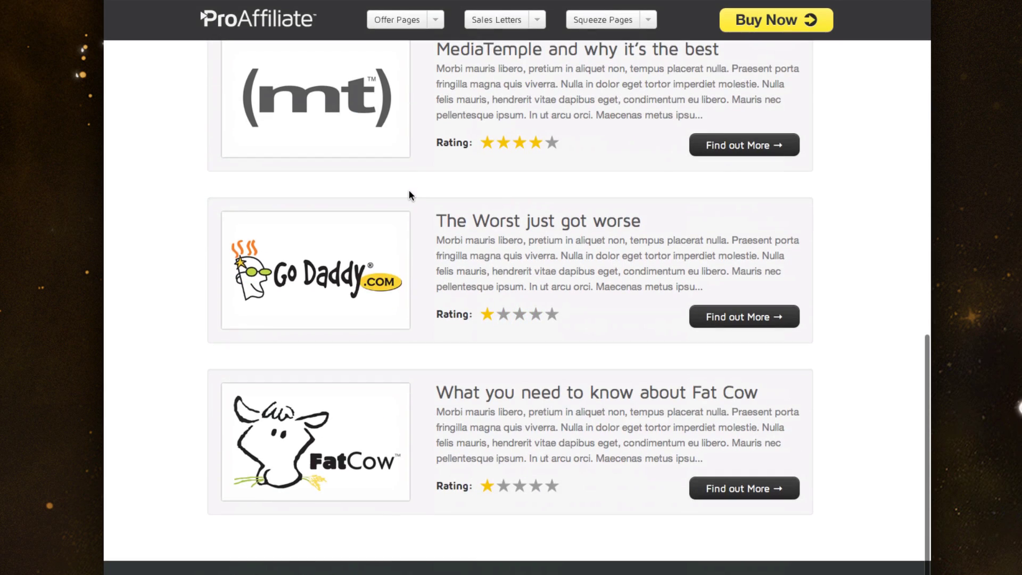
{"action": "scroll", "coordinate": [409, 190], "scroll_direction": "up", "scroll_amount": 10}
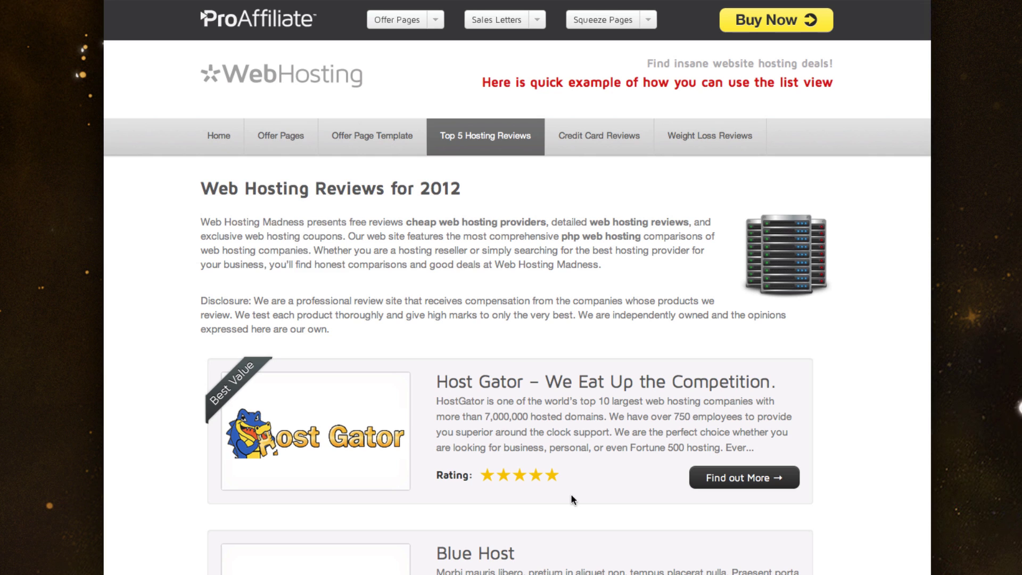
{"action": "scroll", "coordinate": [325, 362], "scroll_direction": "down", "scroll_amount": 3}
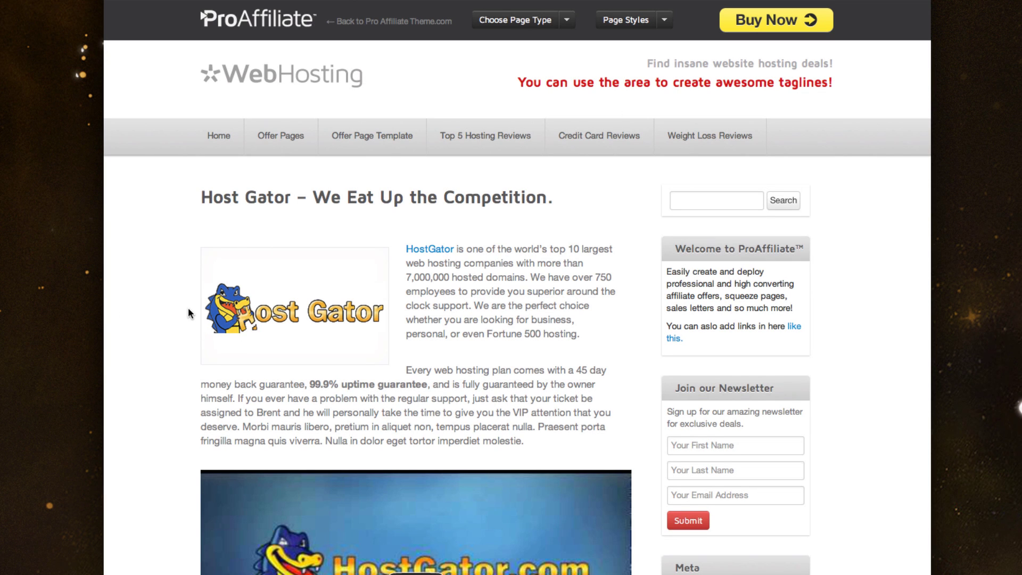
Scroll the Host Gator offer page and open it in the Edit Offer screen
{"action": "scroll", "coordinate": [187, 308], "scroll_direction": "down", "scroll_amount": 4}
{"action": "scroll", "coordinate": [188, 307], "scroll_direction": "down", "scroll_amount": 10}
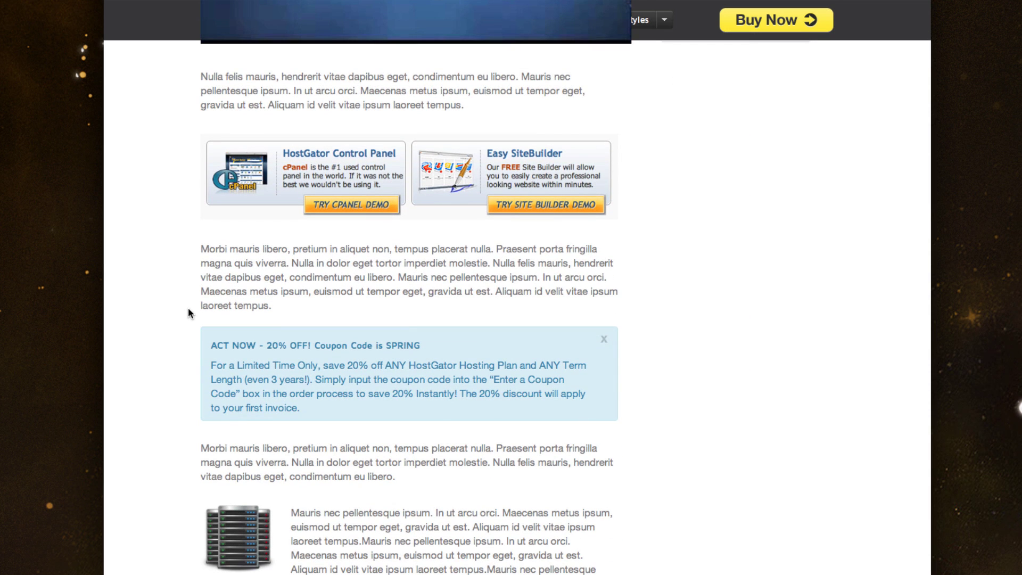
{"action": "scroll", "coordinate": [187, 307], "scroll_direction": "down", "scroll_amount": 3}
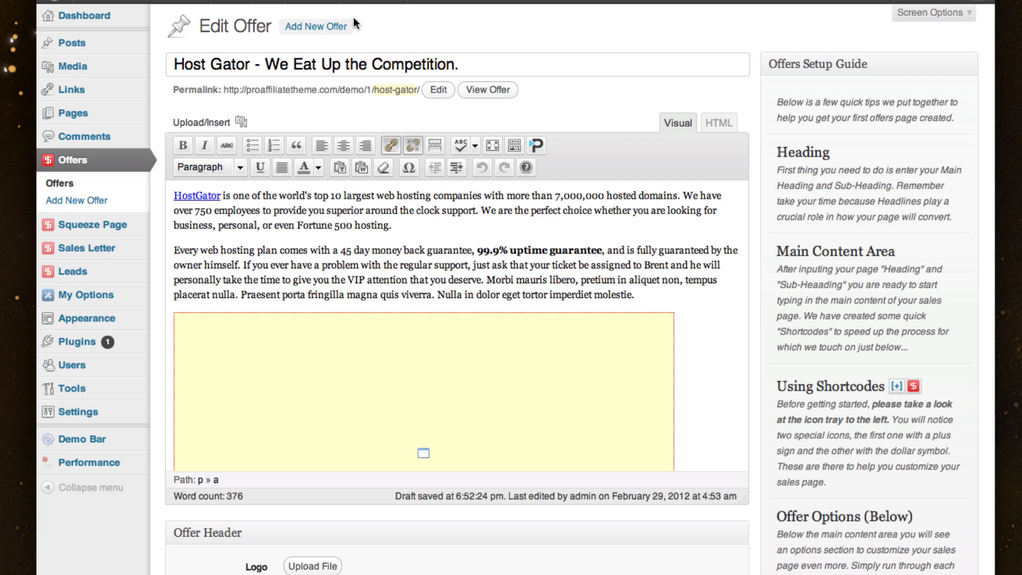
Look over the Host Gator offer title and scroll through its content and options
{"action": "left_click_drag", "start_coordinate": [185, 64], "coordinate": [483, 65]}
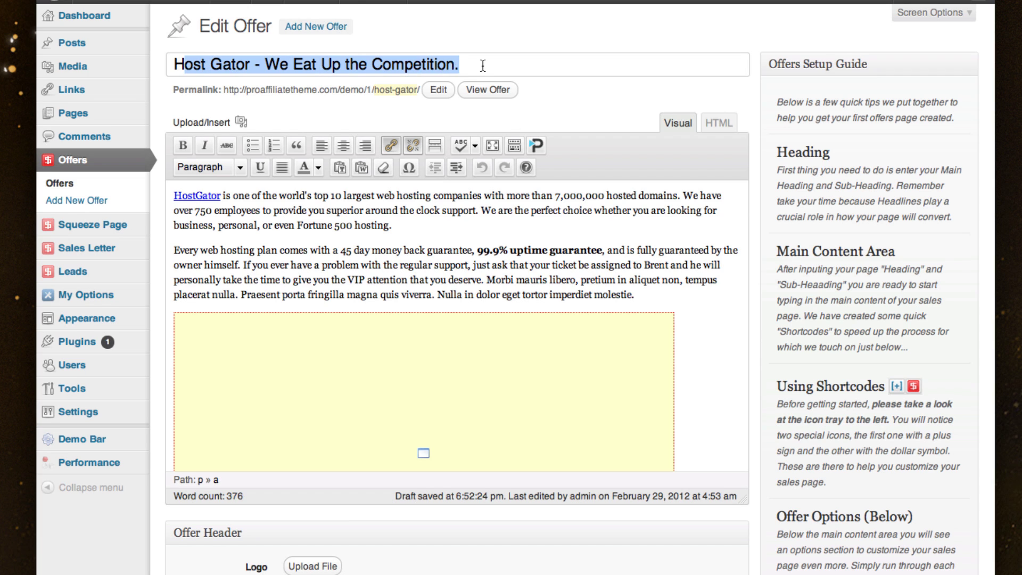
{"action": "left_click", "coordinate": [482, 65]}
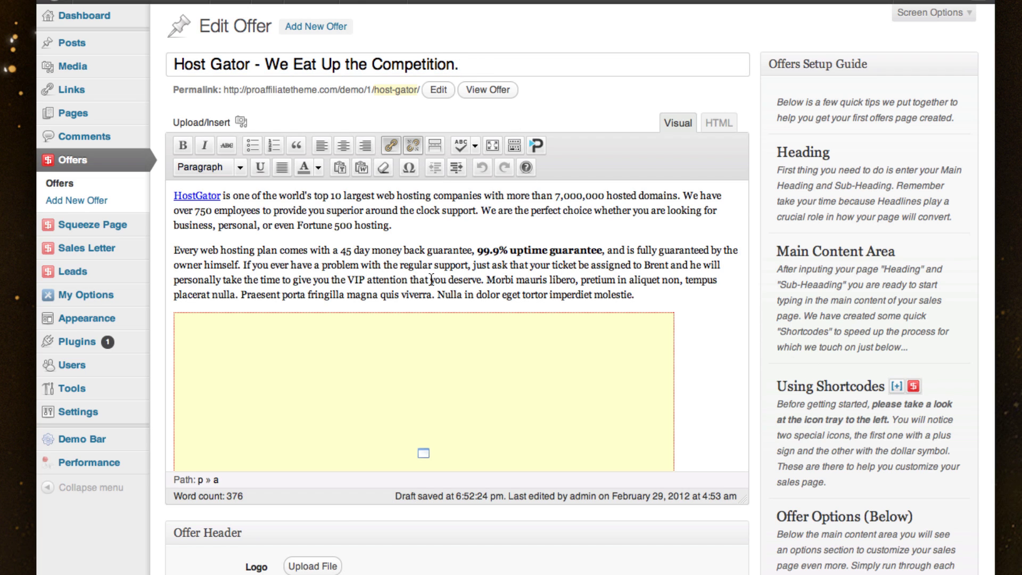
{"action": "scroll", "coordinate": [456, 286], "scroll_direction": "down", "scroll_amount": 3}
{"action": "scroll", "coordinate": [456, 287], "scroll_direction": "down", "scroll_amount": 10}
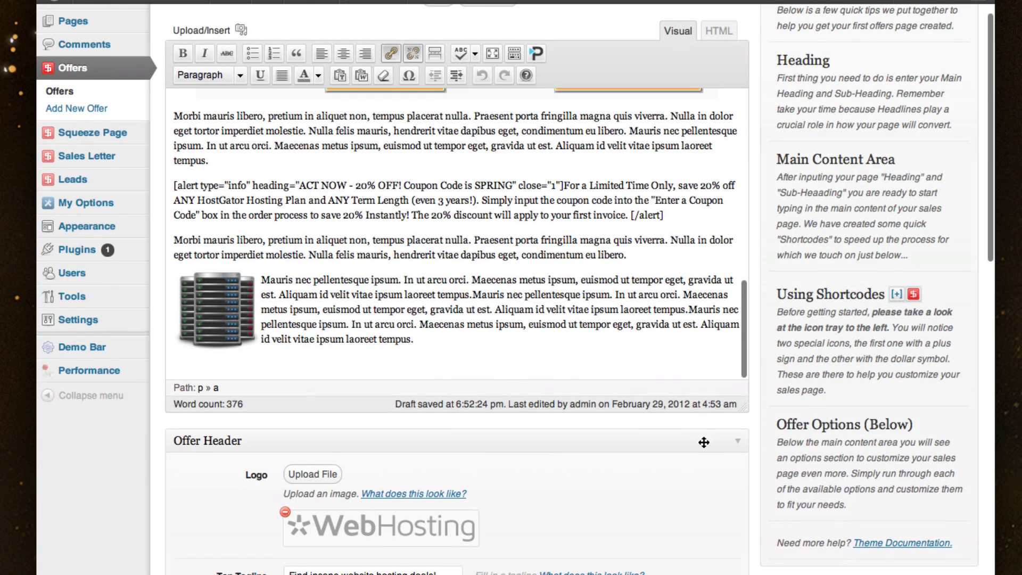
{"action": "scroll", "coordinate": [701, 439], "scroll_direction": "down", "scroll_amount": 8}
{"action": "scroll", "coordinate": [694, 440], "scroll_direction": "down", "scroll_amount": 3}
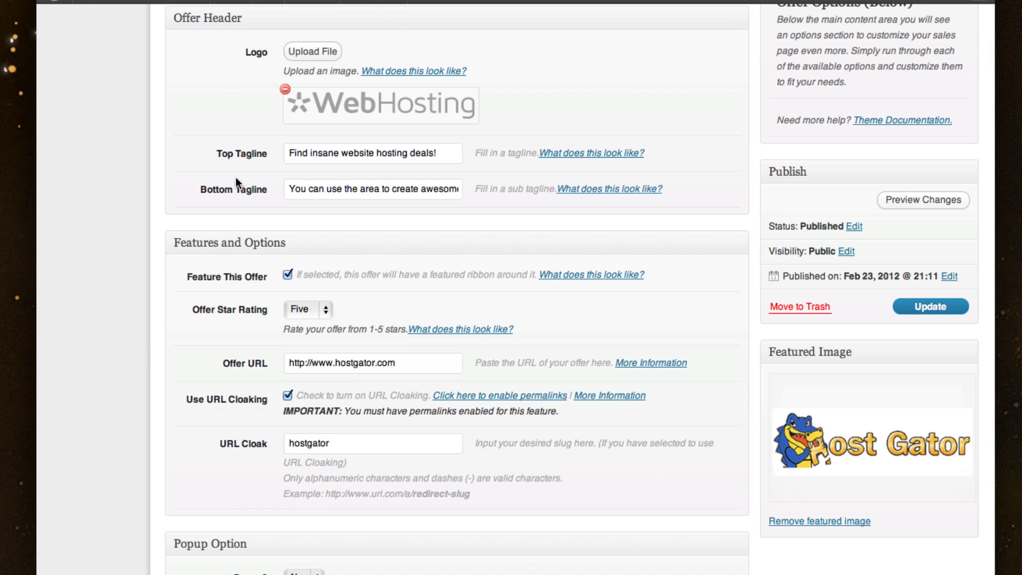
{"action": "scroll", "coordinate": [247, 100], "scroll_direction": "up", "scroll_amount": 3}
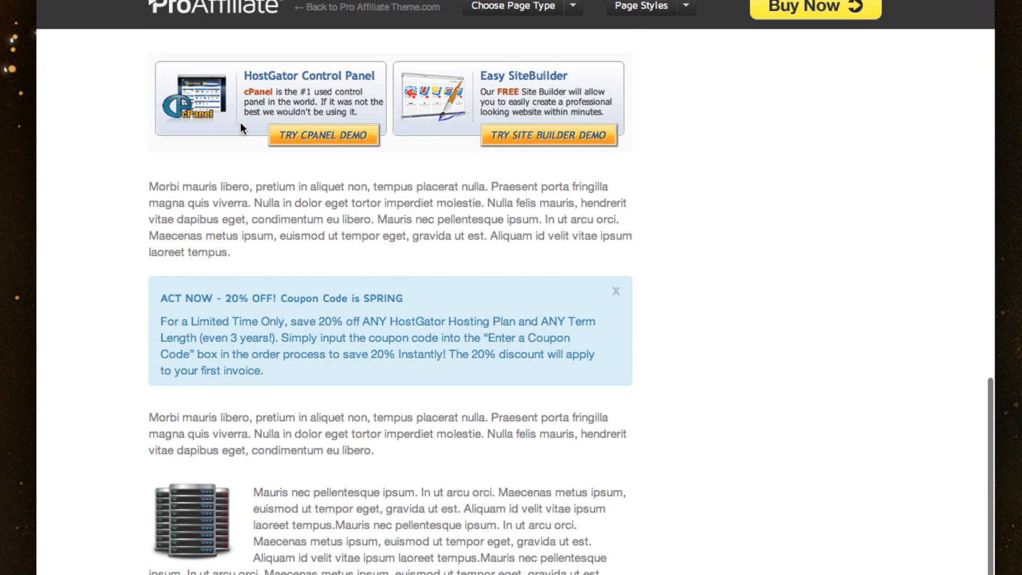
Check the Host Gator offer's five-star rating, Offer URL, URL cloaking and hostgator slug
{"action": "scroll", "coordinate": [241, 122], "scroll_direction": "up", "scroll_amount": 10}
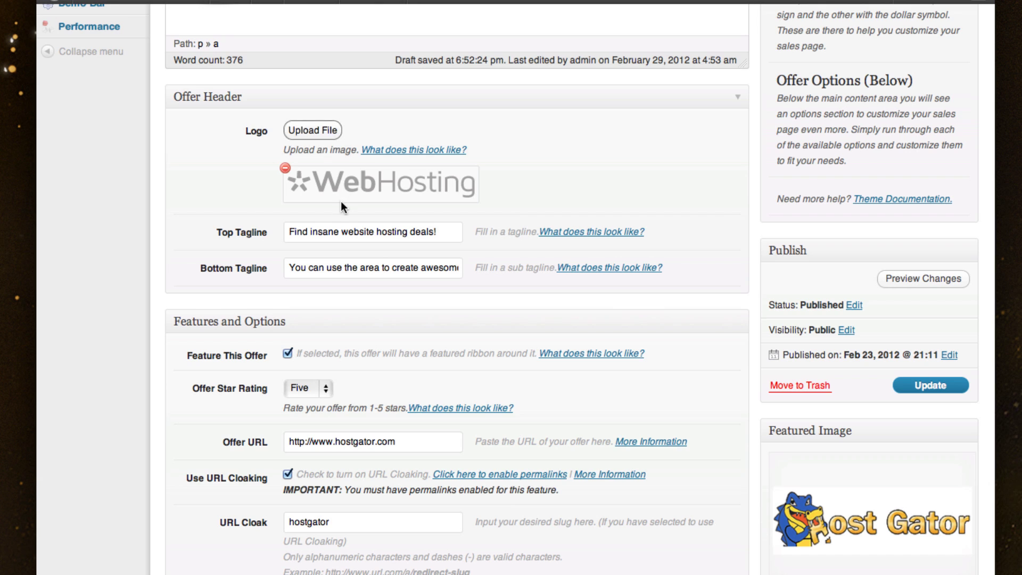
{"action": "scroll", "coordinate": [342, 199], "scroll_direction": "down", "scroll_amount": 3}
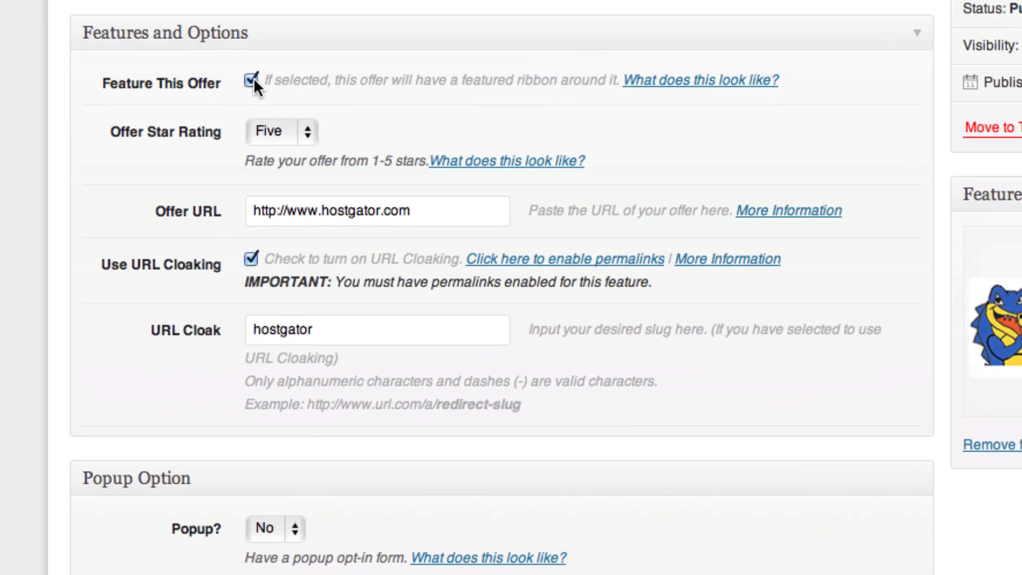
{"action": "left_click", "coordinate": [274, 132]}
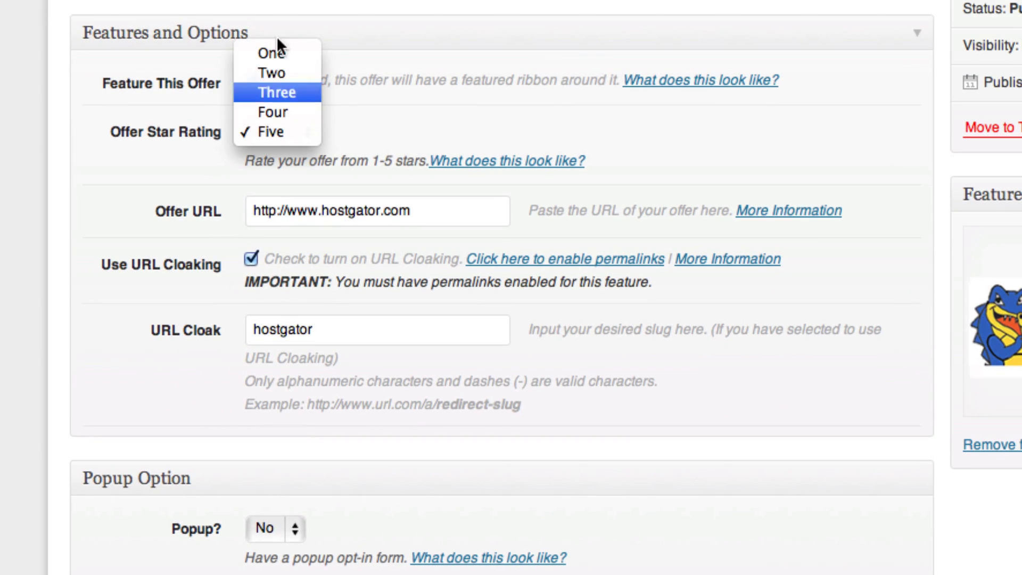
{"action": "left_click", "coordinate": [138, 165]}
{"action": "left_click_drag", "start_coordinate": [415, 208], "coordinate": [215, 197]}
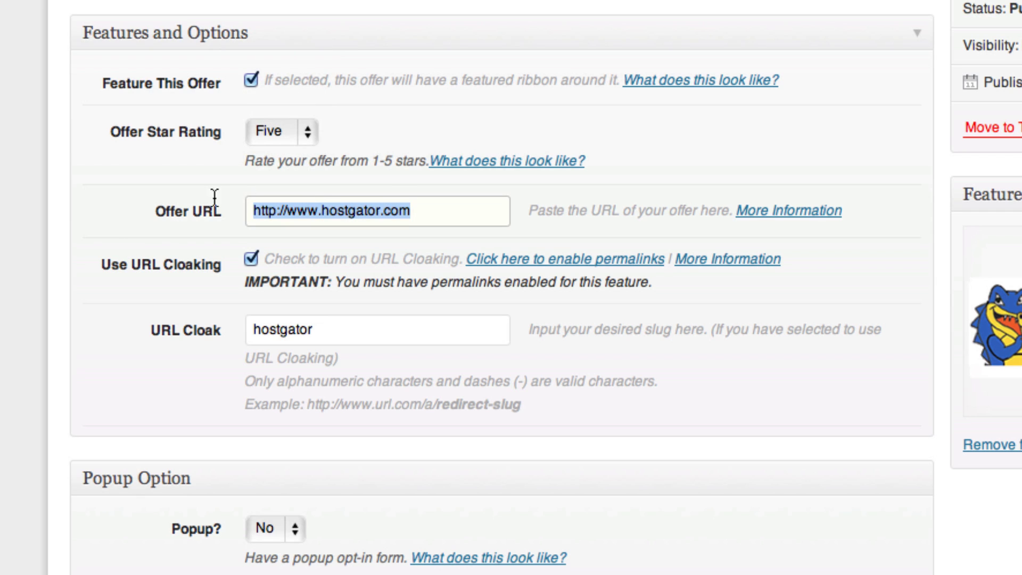
{"action": "left_click", "coordinate": [170, 170]}
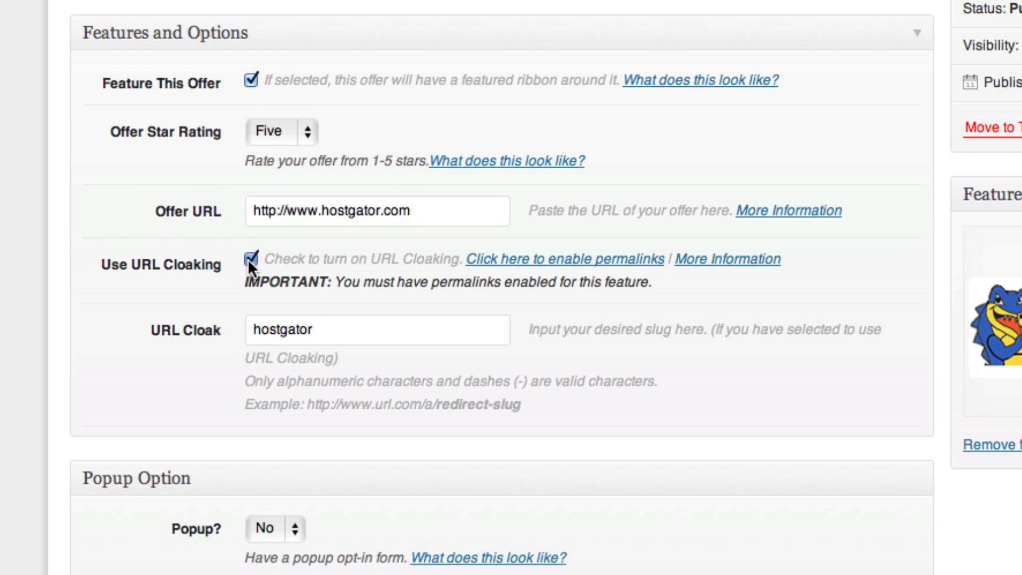
{"action": "left_click", "coordinate": [250, 259]}
{"action": "left_click_drag", "start_coordinate": [299, 330], "coordinate": [333, 326]}
{"action": "left_click", "coordinate": [331, 327]}
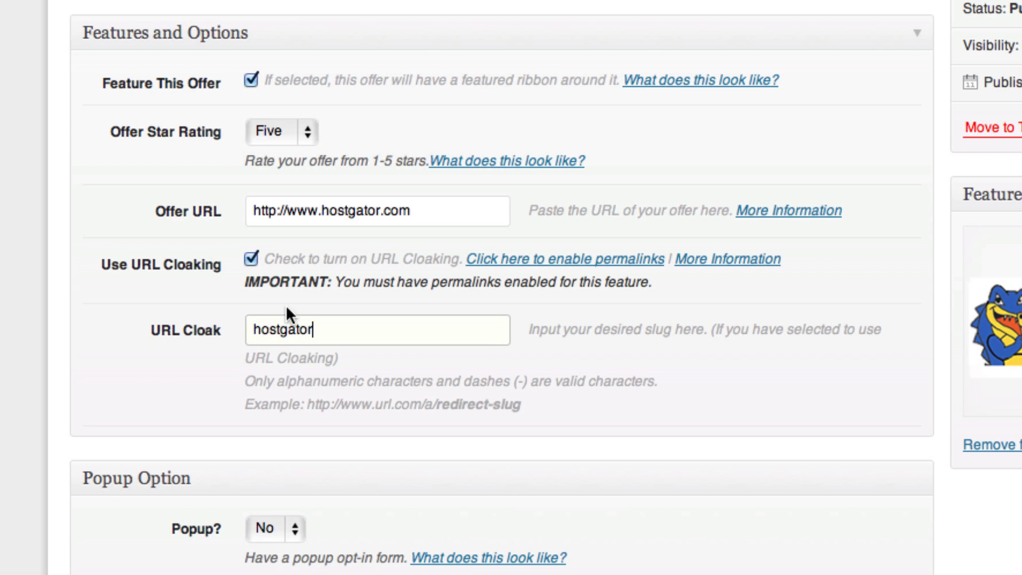
{"action": "left_click", "coordinate": [152, 356]}
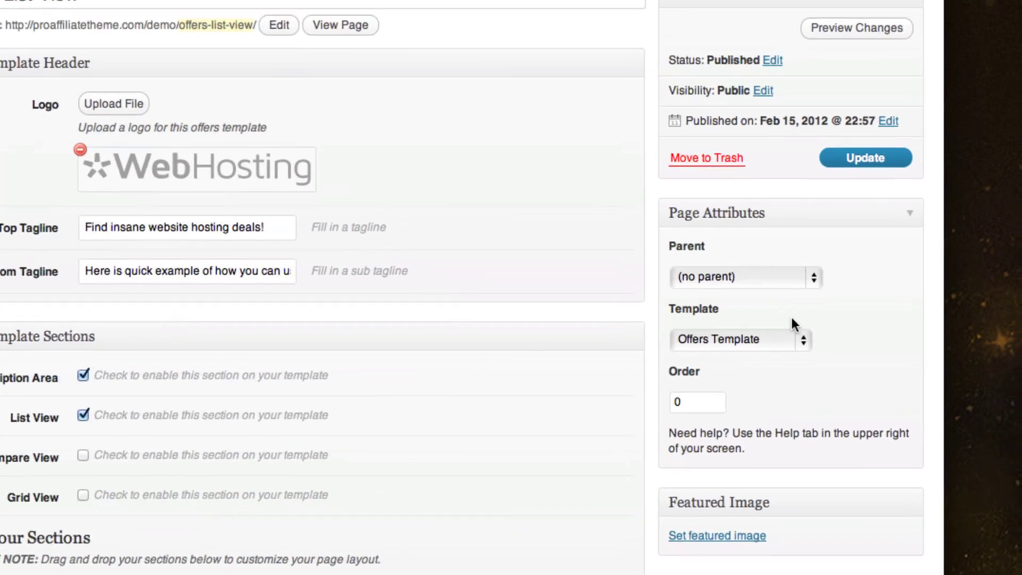
Keep Offers Template as the Offers List View page's template
{"action": "left_click", "coordinate": [848, 347]}
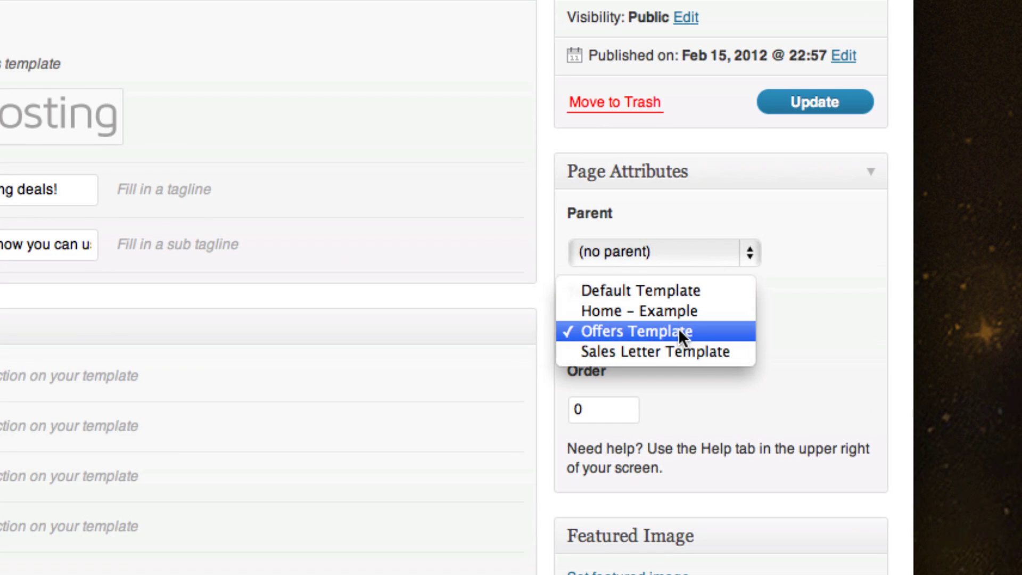
{"action": "left_click", "coordinate": [678, 330]}
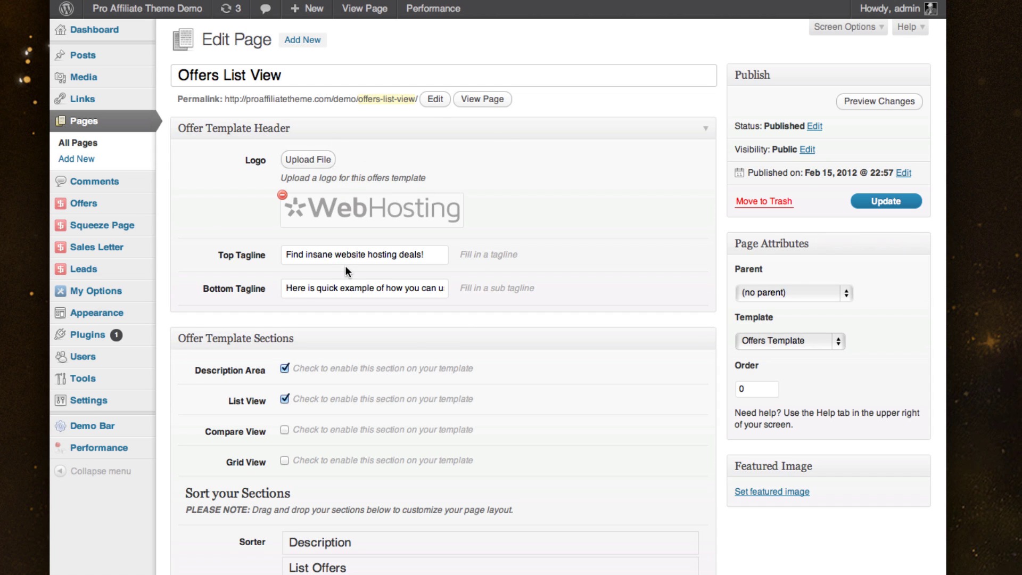
{"action": "scroll", "coordinate": [345, 269], "scroll_direction": "down", "scroll_amount": 5}
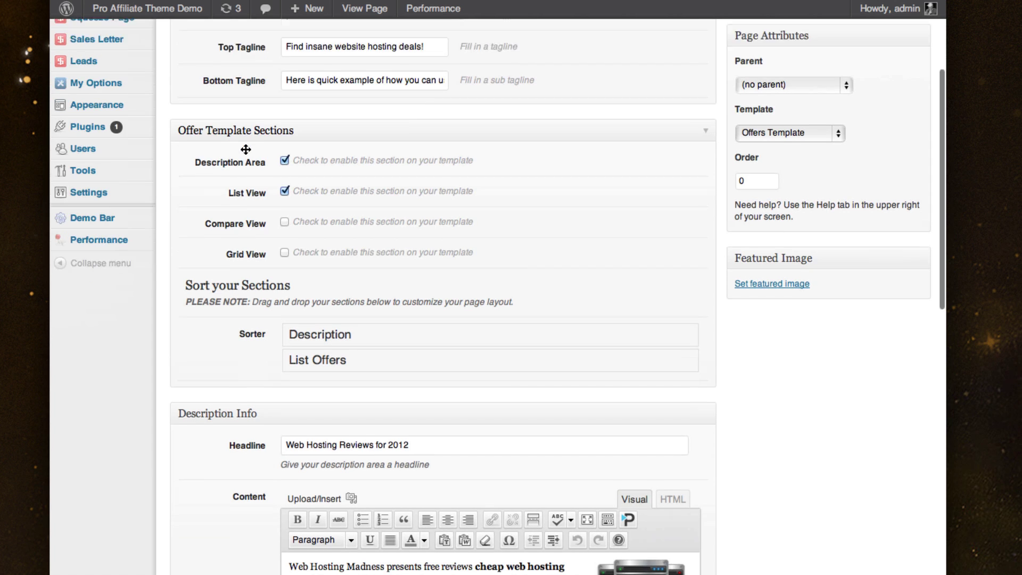
{"action": "scroll", "coordinate": [245, 149], "scroll_direction": "down", "scroll_amount": 1}
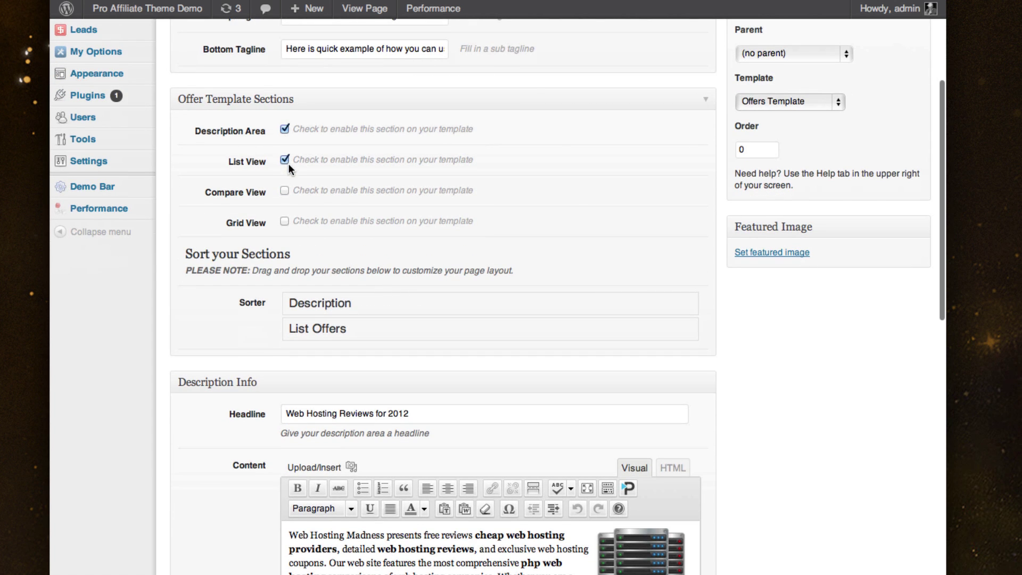
Try reordering the sorter sections and toggle the Compare View section on, then off again
{"action": "left_click_drag", "start_coordinate": [327, 303], "coordinate": [303, 292]}
{"action": "left_click", "coordinate": [285, 190]}
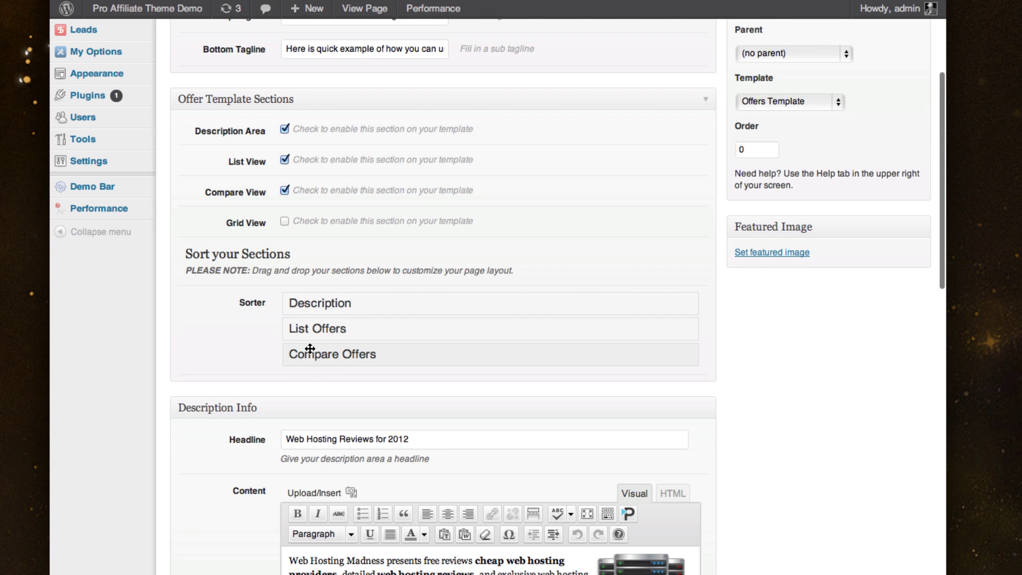
{"action": "mouse_move", "coordinate": [301, 352]}
{"action": "left_mouse_down"}
{"action": "mouse_move", "coordinate": [311, 300]}
{"action": "mouse_move", "coordinate": [299, 359]}
{"action": "left_mouse_up"}
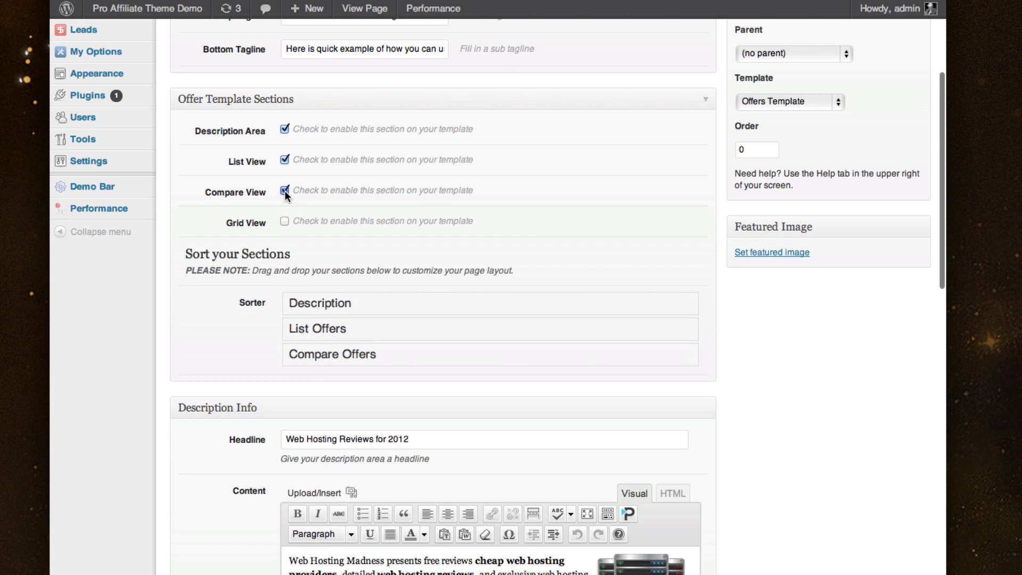
{"action": "left_click", "coordinate": [285, 190]}
{"action": "scroll", "coordinate": [219, 351], "scroll_direction": "down", "scroll_amount": 3}
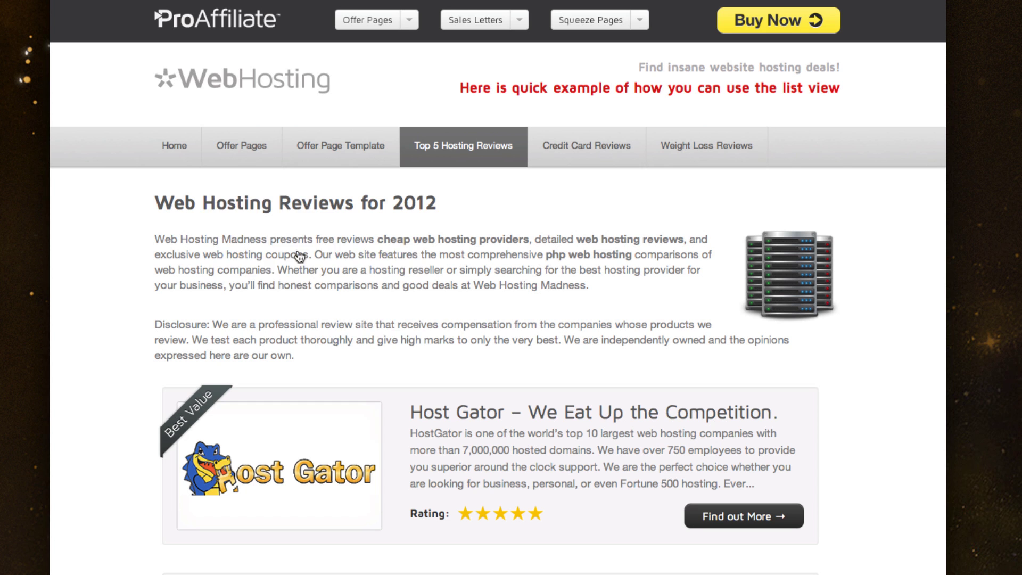
Highlight the page's intro and disclosure text, then clear the selection
{"action": "left_click_drag", "start_coordinate": [833, 346], "coordinate": [271, 198]}
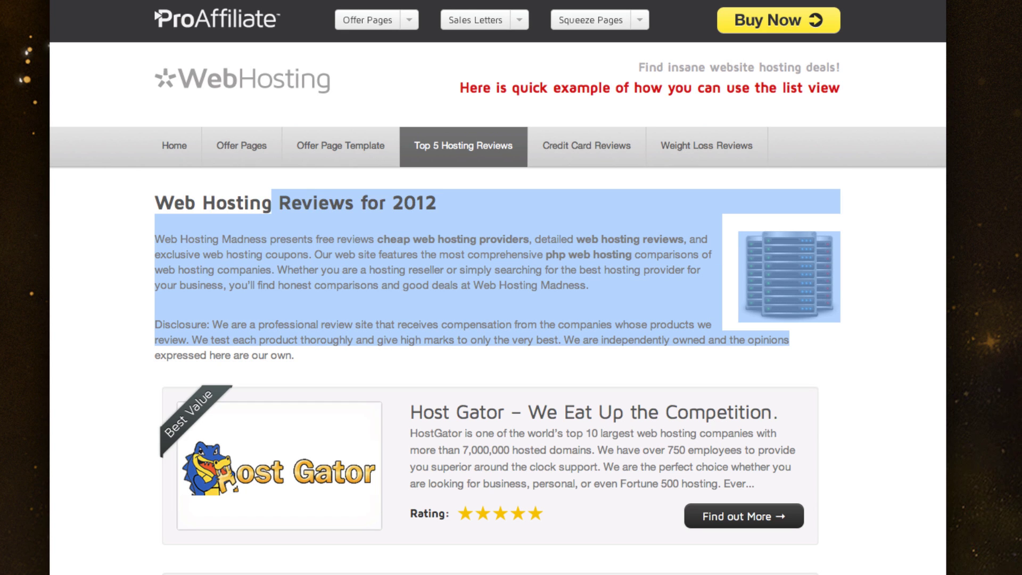
{"action": "mouse_move", "coordinate": [297, 192]}
{"action": "left_click", "coordinate": [340, 281]}
{"action": "scroll", "coordinate": [339, 171], "scroll_direction": "down", "scroll_amount": 5}
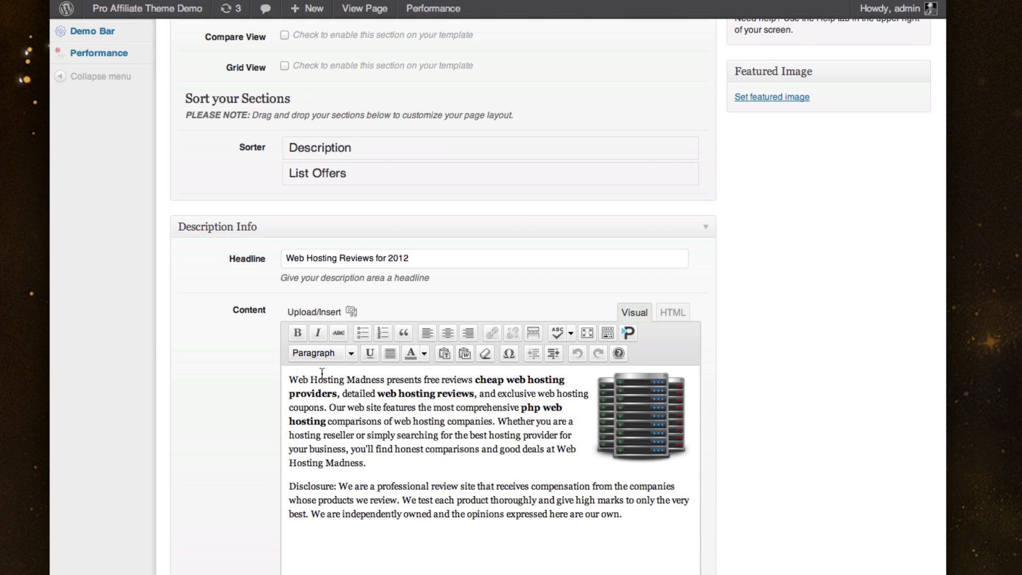
Show five offers in Custom order with Host Gator in slot #1
{"action": "scroll", "coordinate": [135, 335], "scroll_direction": "down", "scroll_amount": 5}
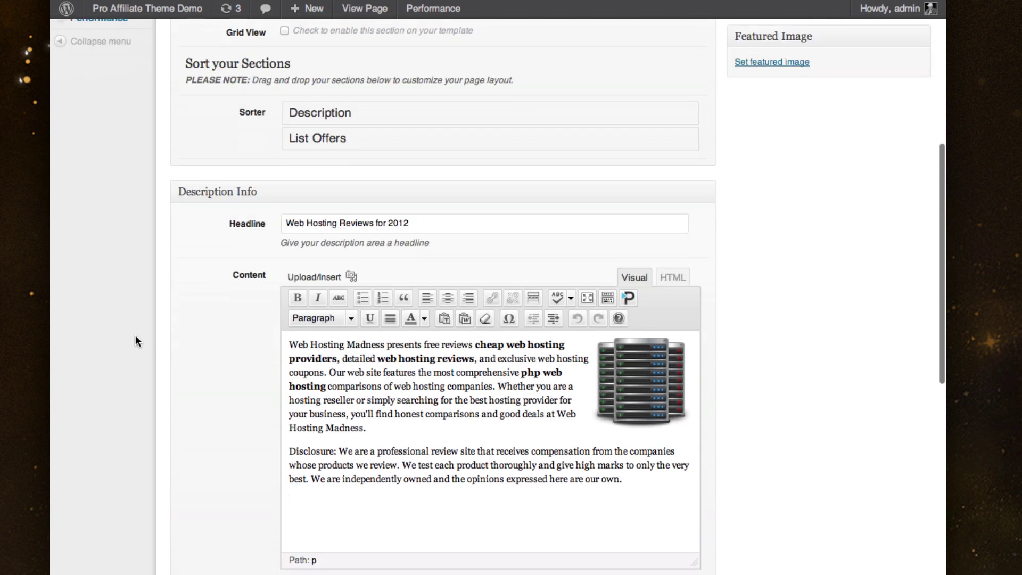
{"action": "scroll", "coordinate": [135, 335], "scroll_direction": "down", "scroll_amount": 5}
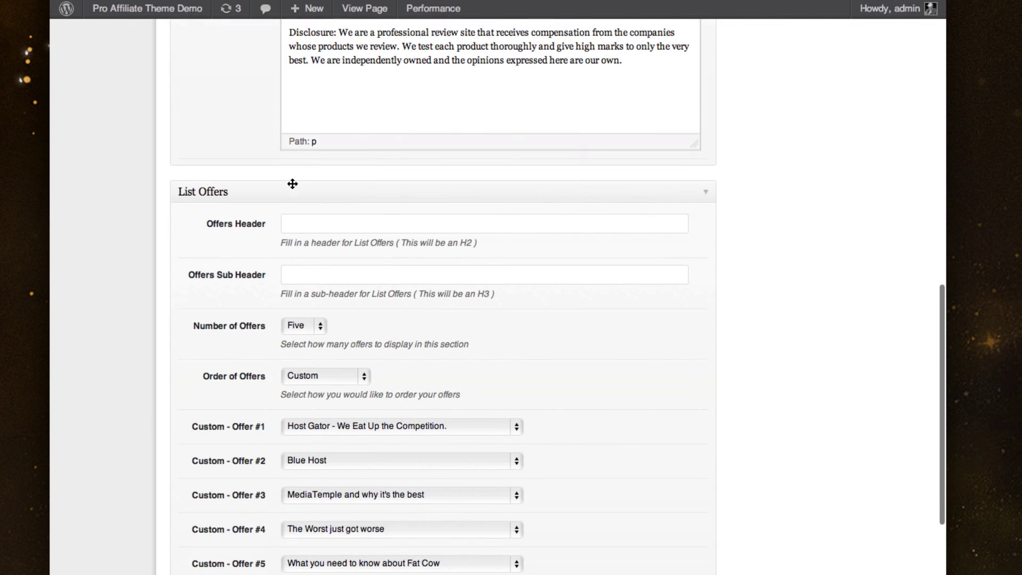
{"action": "left_click", "coordinate": [297, 326]}
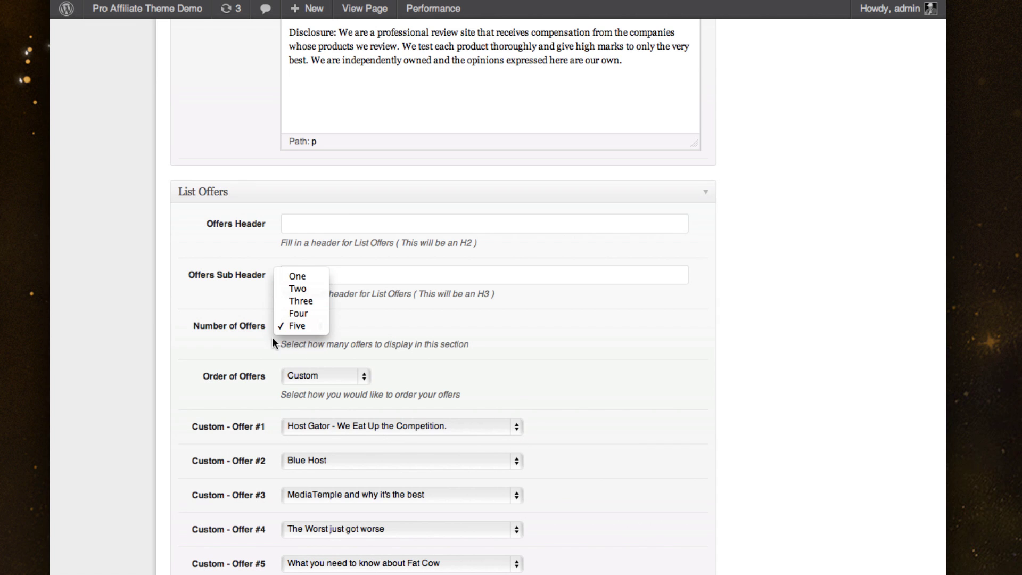
{"action": "left_click", "coordinate": [228, 337]}
{"action": "left_click", "coordinate": [327, 375]}
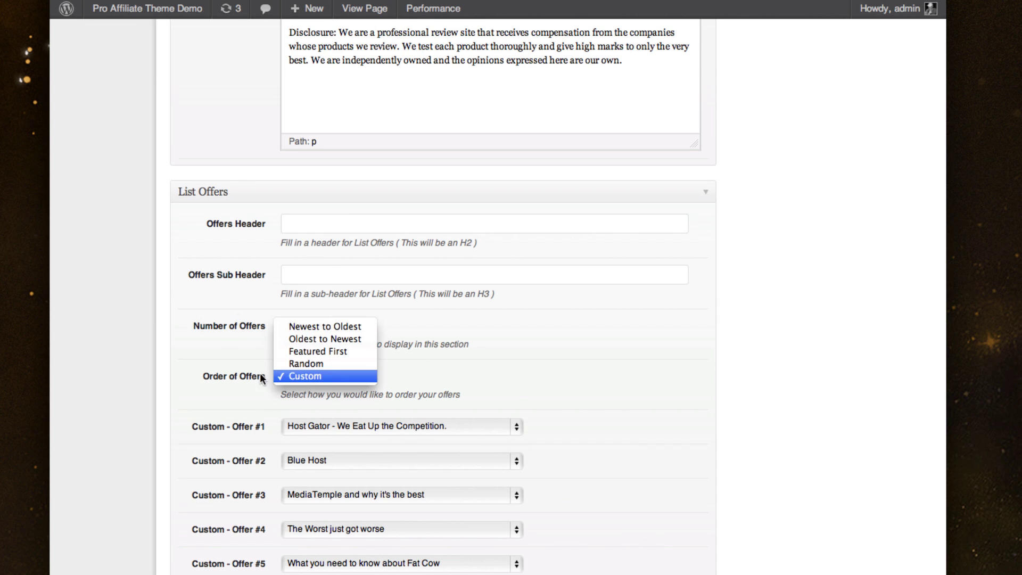
{"action": "left_click", "coordinate": [261, 378]}
{"action": "left_click", "coordinate": [305, 426]}
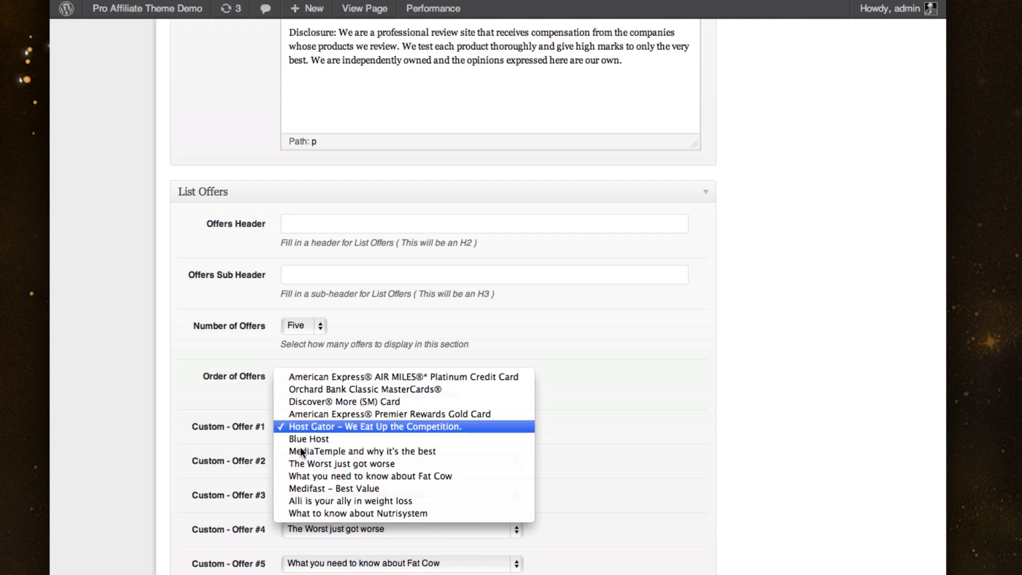
{"action": "left_click", "coordinate": [218, 413]}
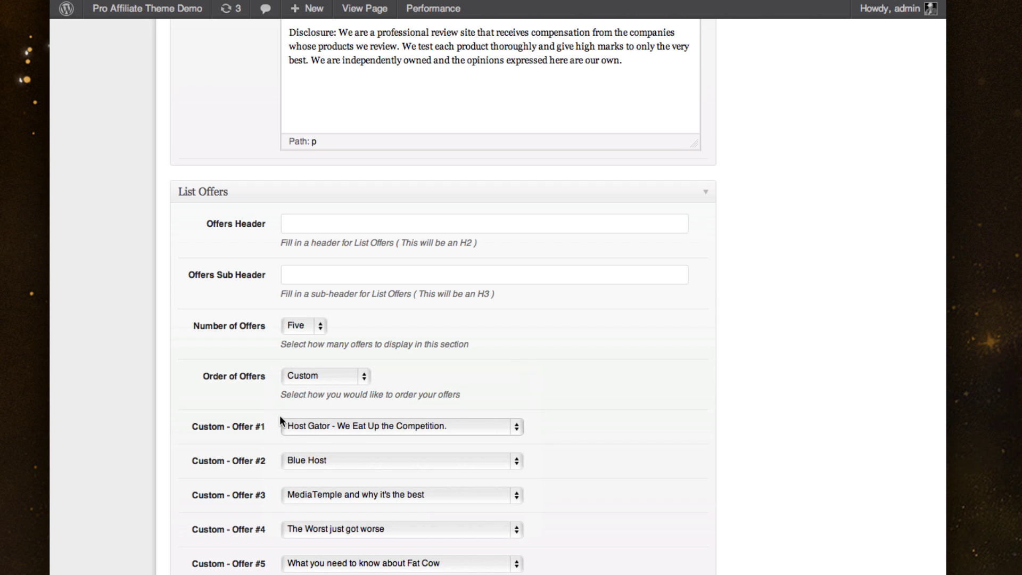
Confirm Custom ordering and review the remaining page options, including the empty copyright editor
{"action": "left_click", "coordinate": [309, 375]}
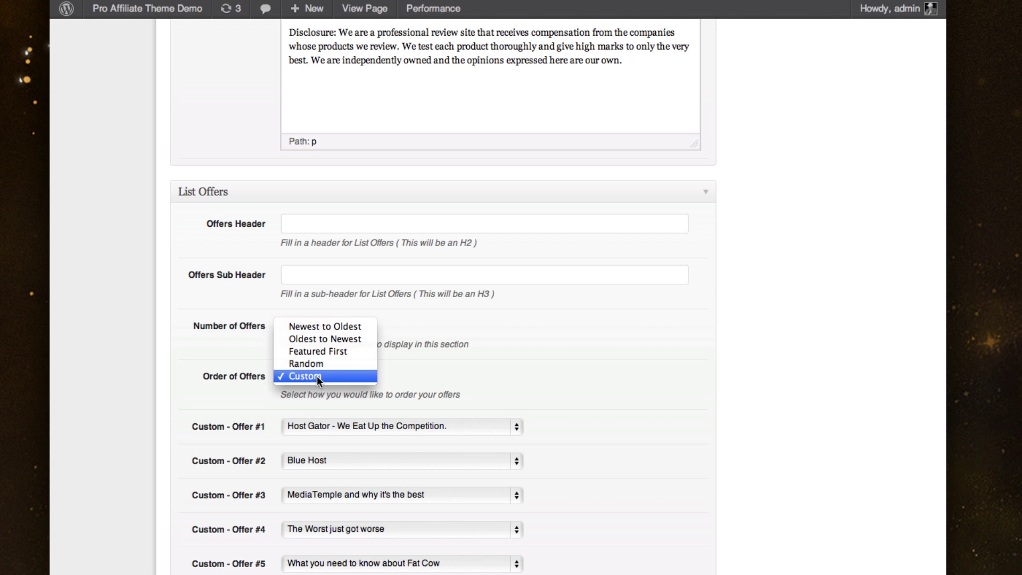
{"action": "left_click", "coordinate": [692, 378]}
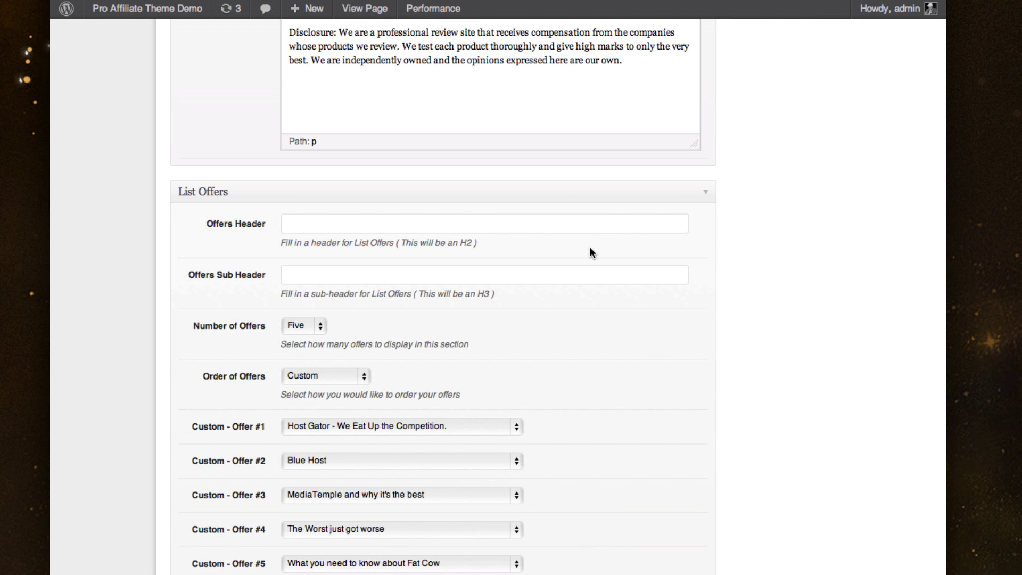
{"action": "scroll", "coordinate": [612, 261], "scroll_direction": "up", "scroll_amount": 5}
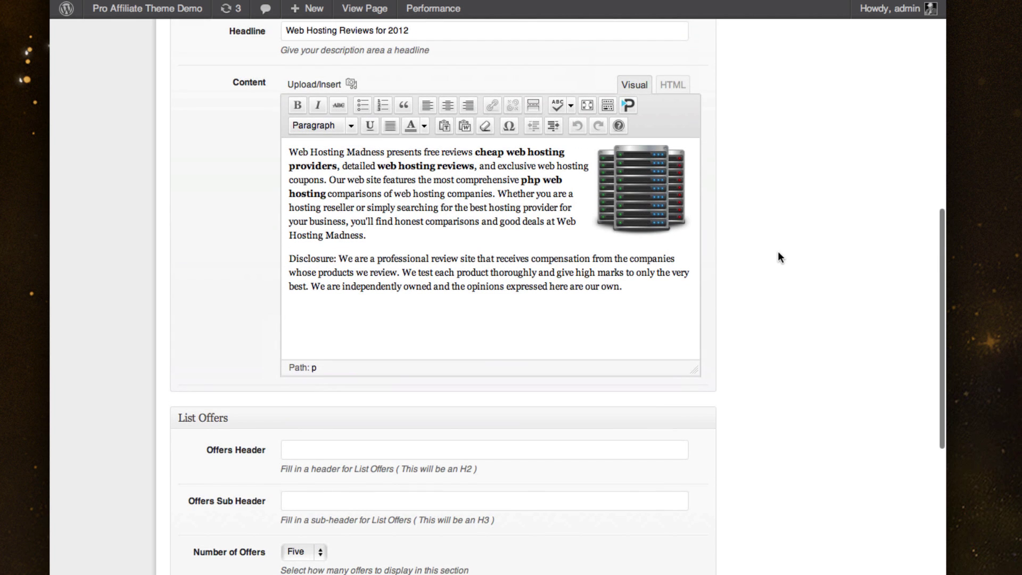
{"action": "scroll", "coordinate": [777, 254], "scroll_direction": "down", "scroll_amount": 12}
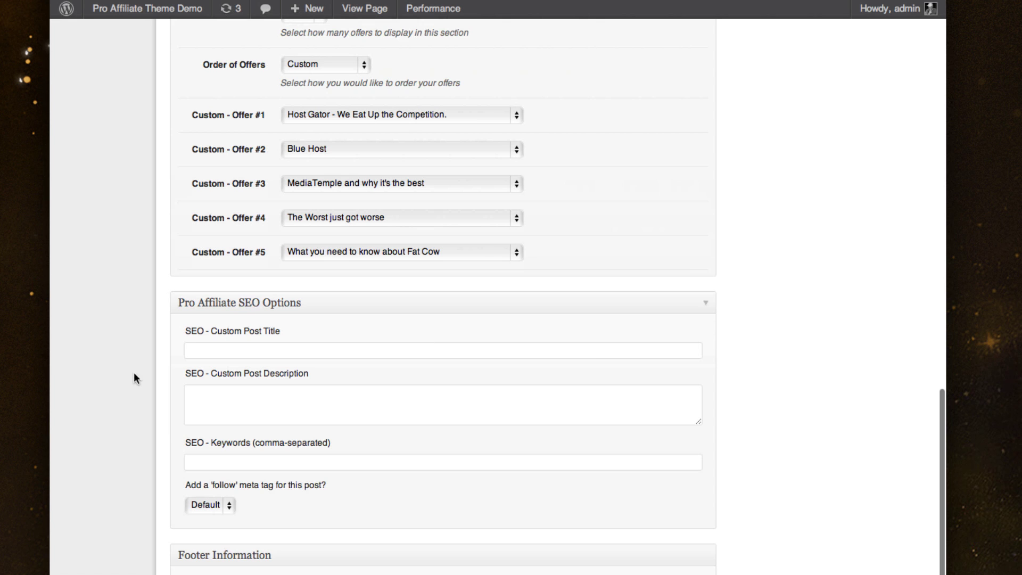
{"action": "scroll", "coordinate": [319, 289], "scroll_direction": "down", "scroll_amount": 6}
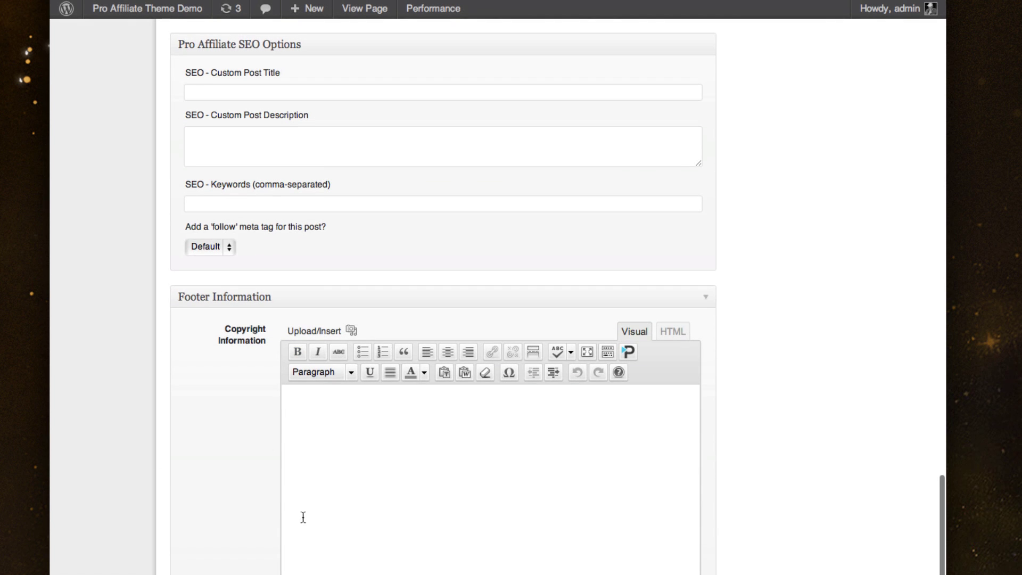
{"action": "left_click", "coordinate": [409, 467]}
{"action": "scroll", "coordinate": [378, 399], "scroll_direction": "up", "scroll_amount": 18}
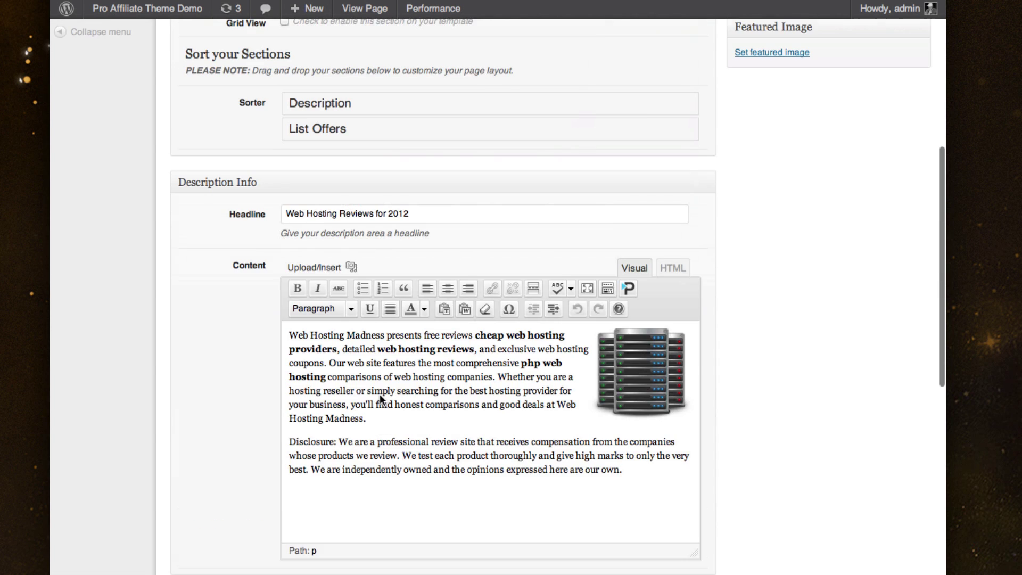
{"action": "scroll", "coordinate": [381, 398], "scroll_direction": "up", "scroll_amount": 9}
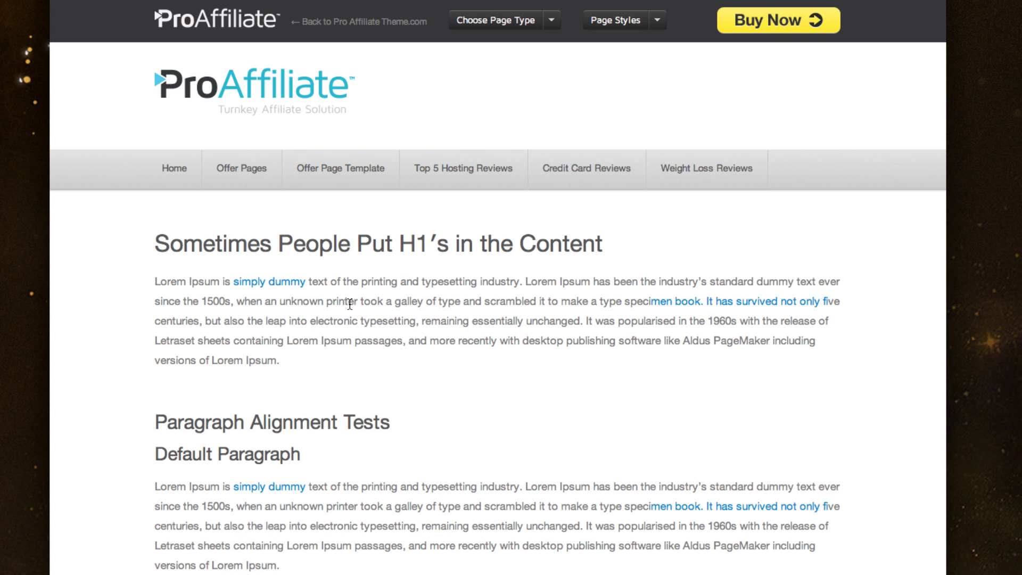
{"action": "scroll", "coordinate": [248, 362], "scroll_direction": "down", "scroll_amount": 15}
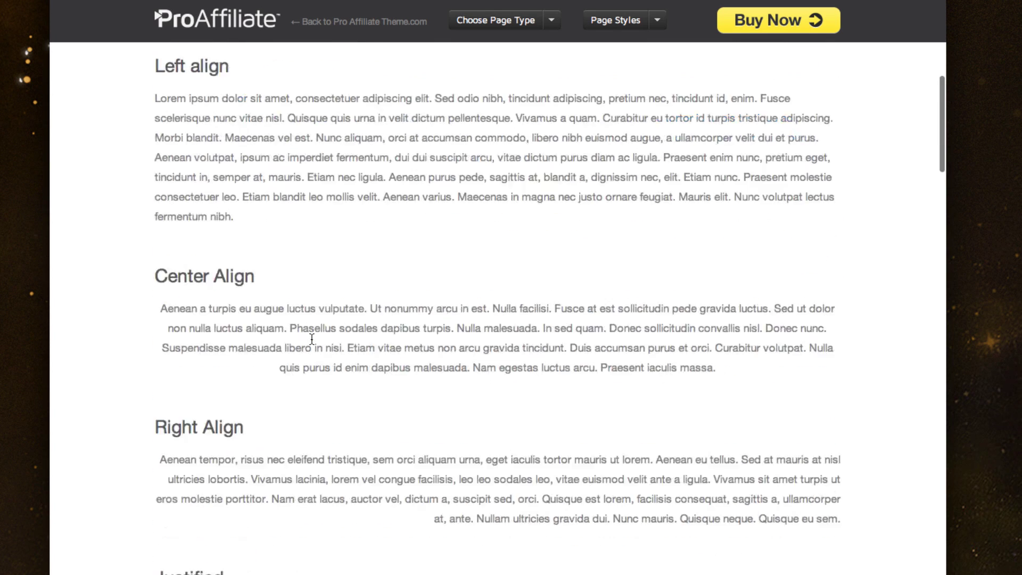
{"action": "scroll", "coordinate": [253, 362], "scroll_direction": "down", "scroll_amount": 3}
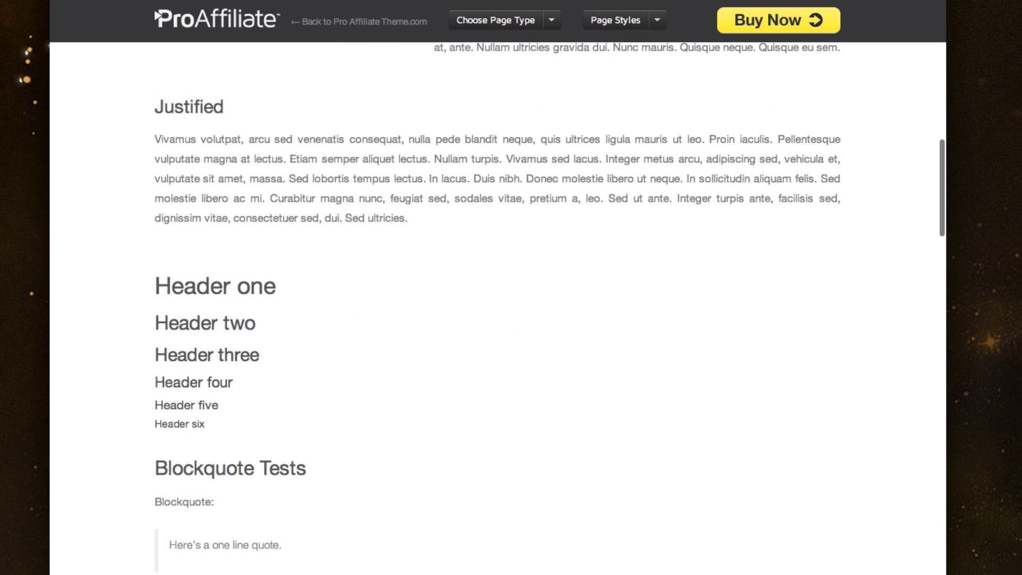
{"action": "scroll", "coordinate": [225, 465], "scroll_direction": "down", "scroll_amount": 7}
{"action": "scroll", "coordinate": [237, 466], "scroll_direction": "down", "scroll_amount": 10}
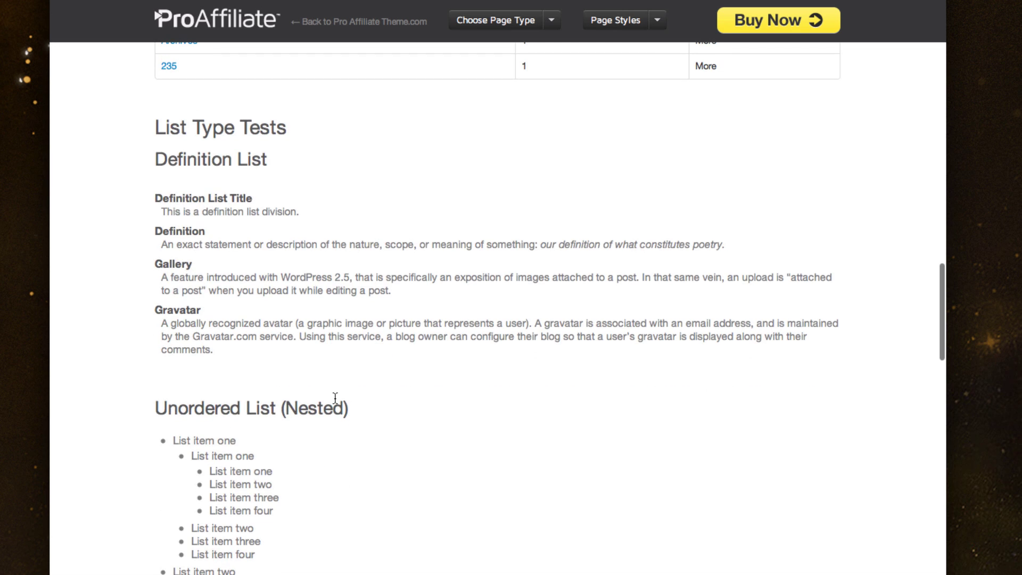
{"action": "scroll", "coordinate": [362, 403], "scroll_direction": "down", "scroll_amount": 15}
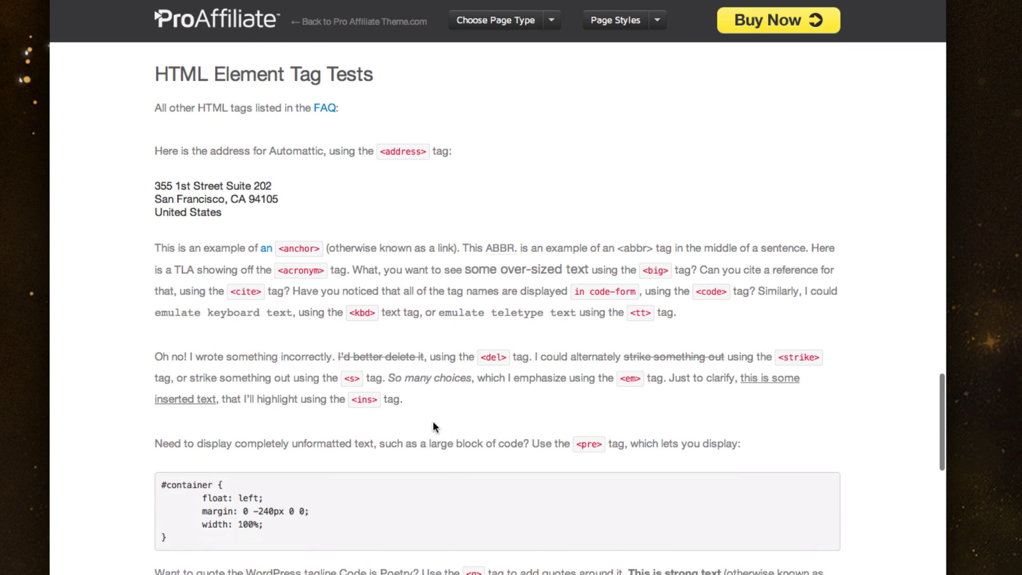
{"action": "scroll", "coordinate": [432, 420], "scroll_direction": "down", "scroll_amount": 15}
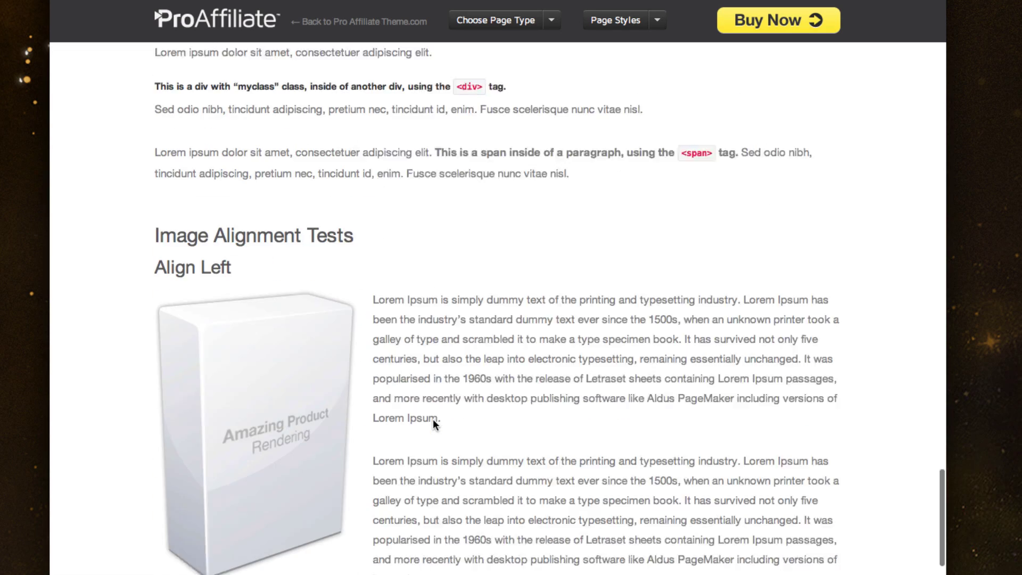
{"action": "scroll", "coordinate": [433, 421], "scroll_direction": "down", "scroll_amount": 15}
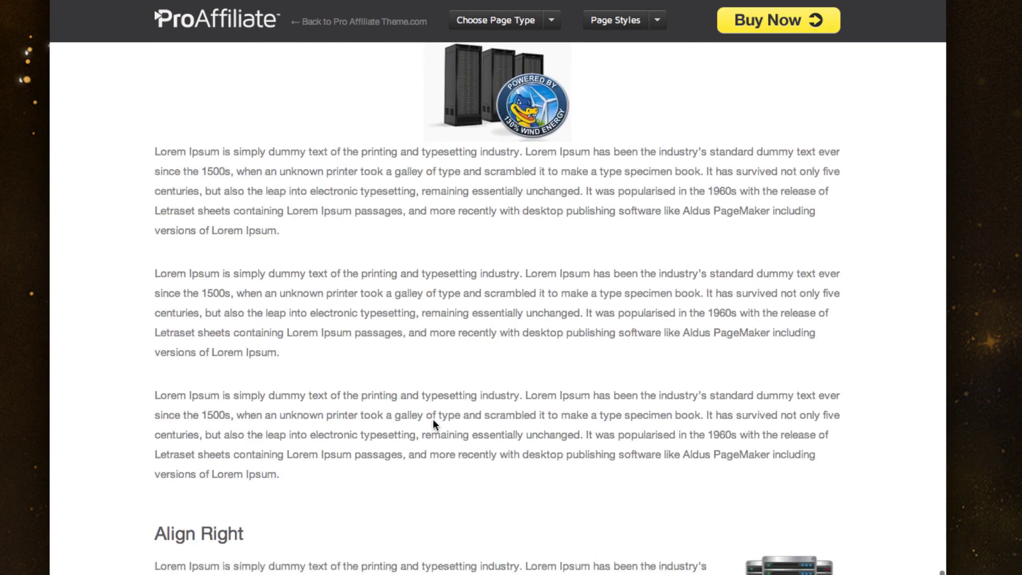
{"action": "scroll", "coordinate": [433, 421], "scroll_direction": "down", "scroll_amount": 5}
{"action": "scroll", "coordinate": [431, 418], "scroll_direction": "up", "scroll_amount": 20}
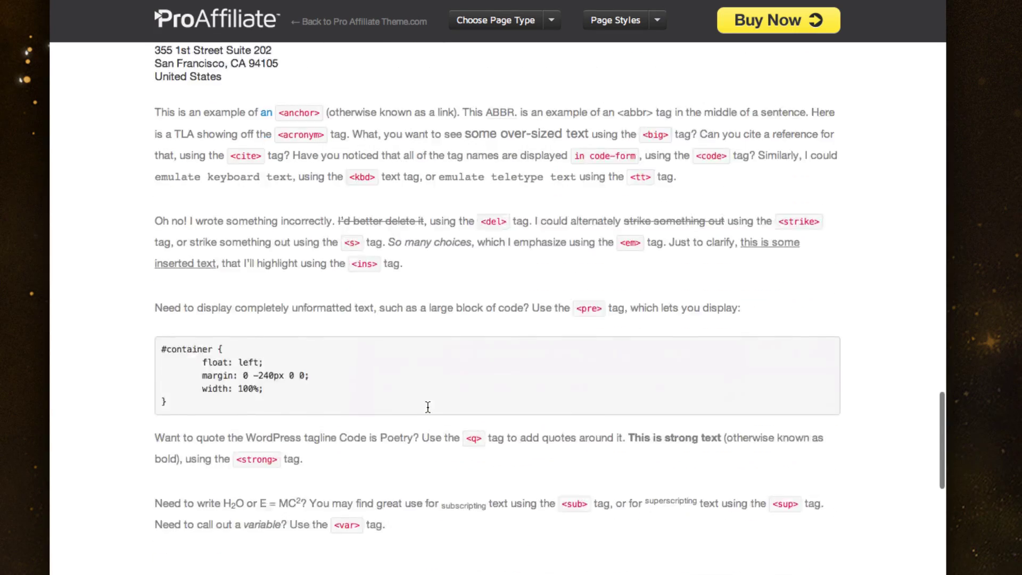
{"action": "scroll", "coordinate": [427, 407], "scroll_direction": "up", "scroll_amount": 5}
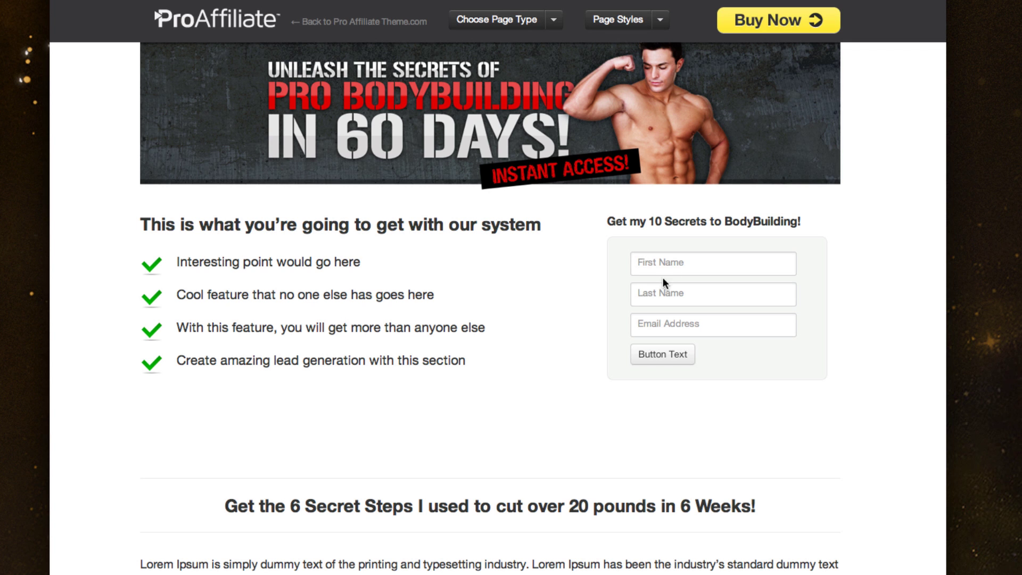
Scroll through the example squeeze page demos on the live site
{"action": "scroll", "coordinate": [677, 340], "scroll_direction": "down", "scroll_amount": 10}
{"action": "scroll", "coordinate": [677, 339], "scroll_direction": "up", "scroll_amount": 10}
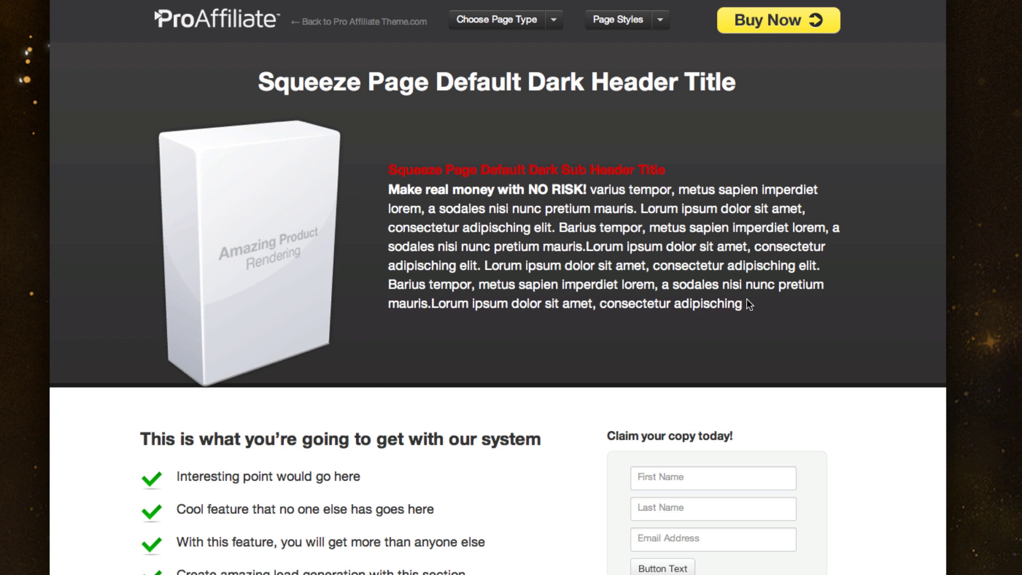
{"action": "scroll", "coordinate": [660, 461], "scroll_direction": "down", "scroll_amount": 6}
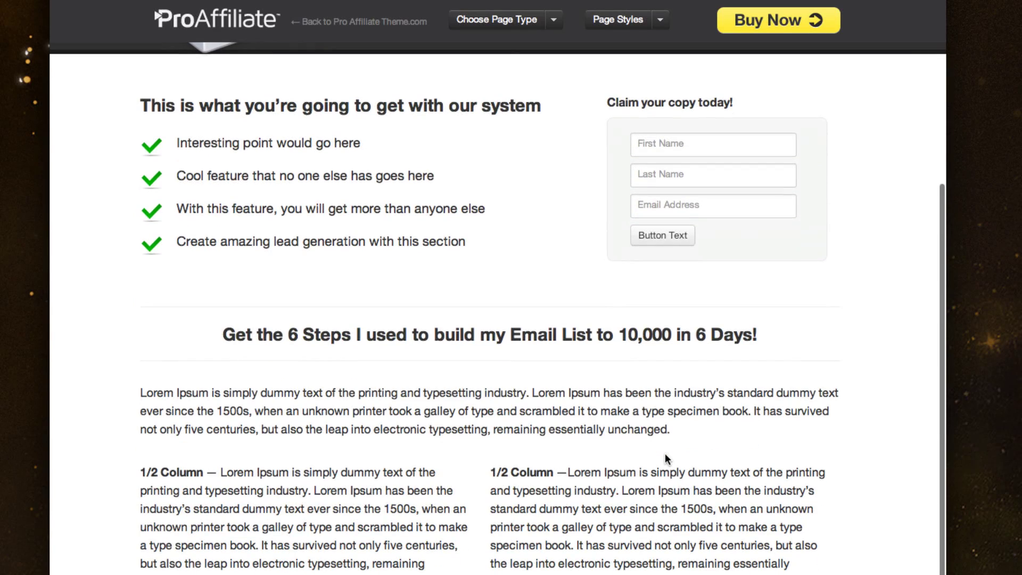
{"action": "scroll", "coordinate": [664, 389], "scroll_direction": "up", "scroll_amount": 6}
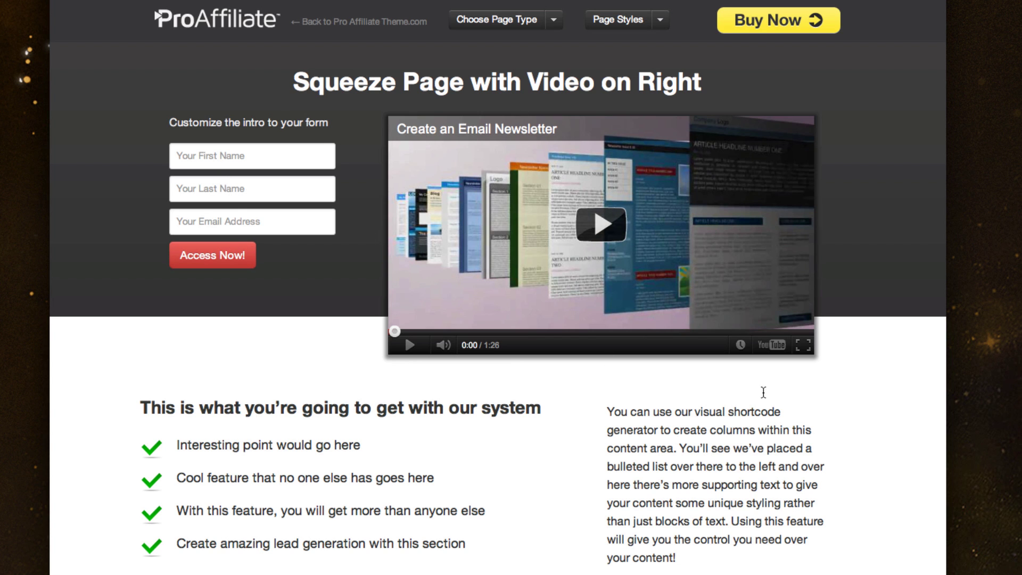
{"action": "scroll", "coordinate": [582, 287], "scroll_direction": "down", "scroll_amount": 10}
{"action": "scroll", "coordinate": [579, 294], "scroll_direction": "up", "scroll_amount": 4}
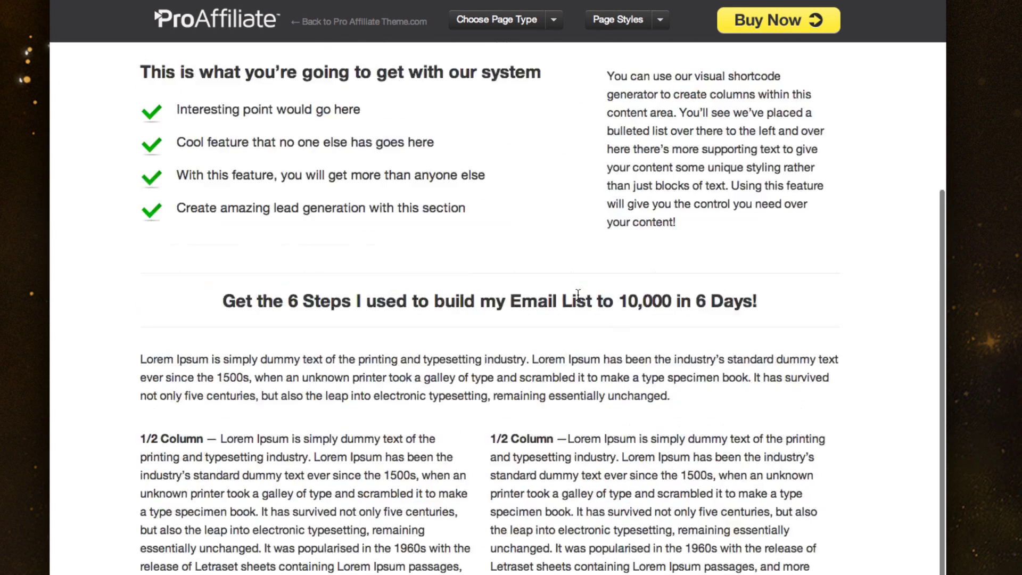
{"action": "scroll", "coordinate": [579, 293], "scroll_direction": "up", "scroll_amount": 6}
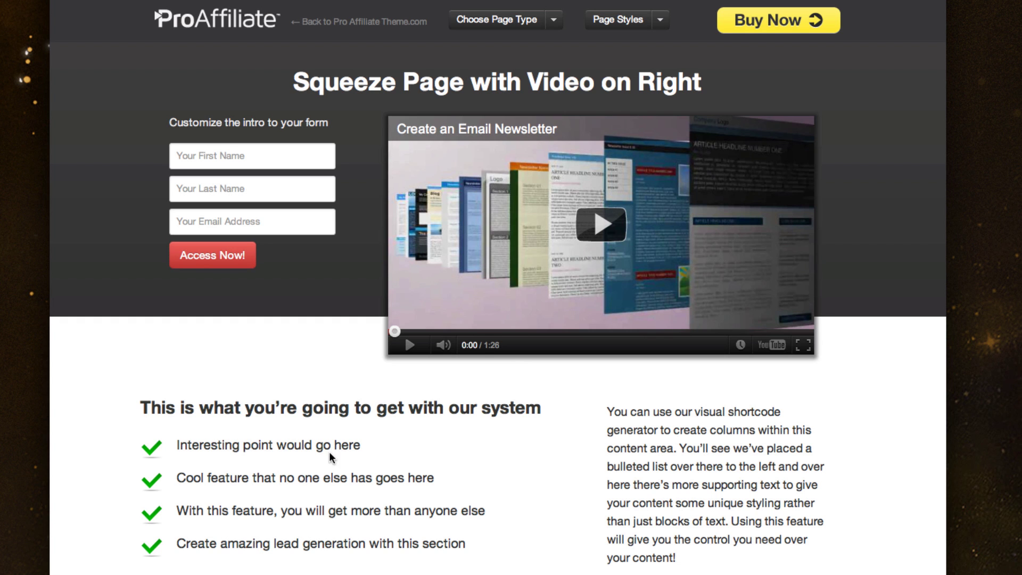
{"action": "scroll", "coordinate": [329, 451], "scroll_direction": "down", "scroll_amount": 5}
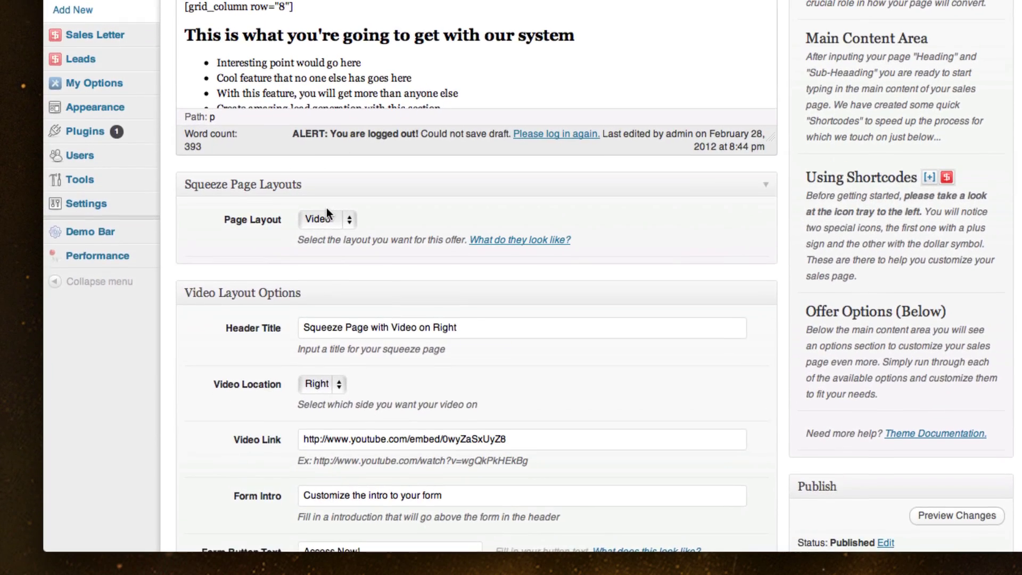
Keep Video as the squeeze page layout after viewing the layout examples
{"action": "left_click", "coordinate": [305, 71]}
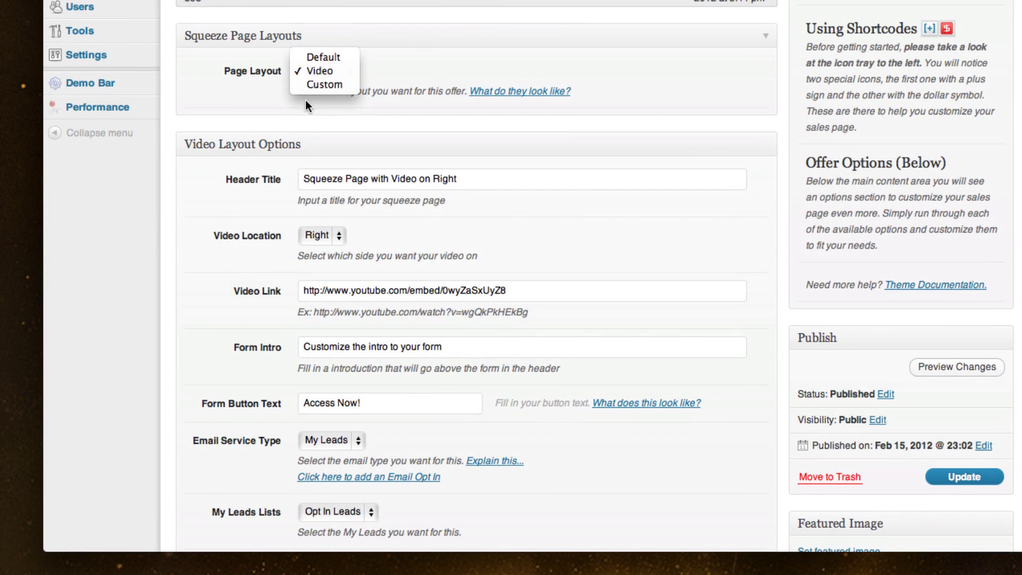
{"action": "left_click", "coordinate": [314, 71]}
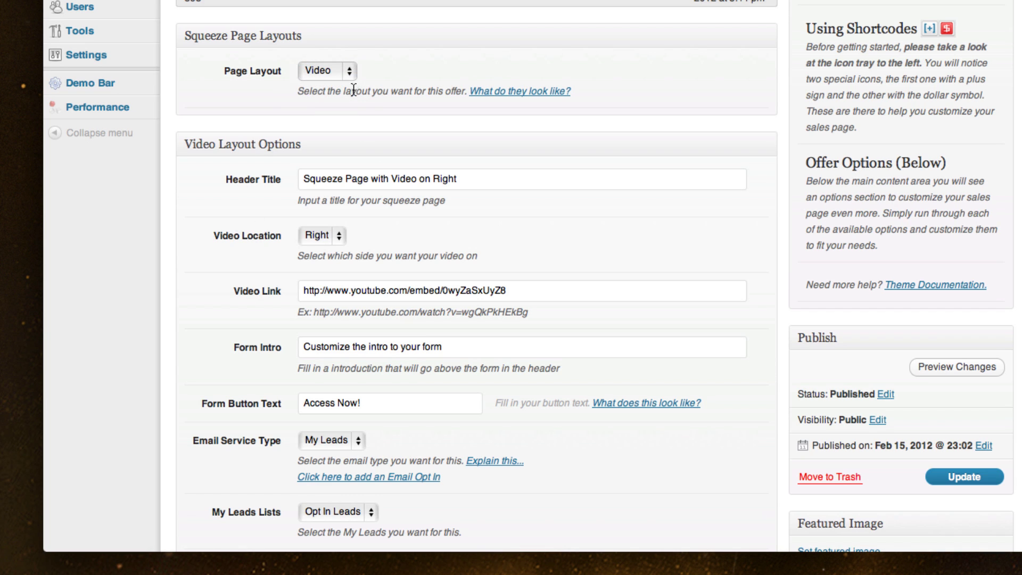
{"action": "left_click", "coordinate": [524, 95]}
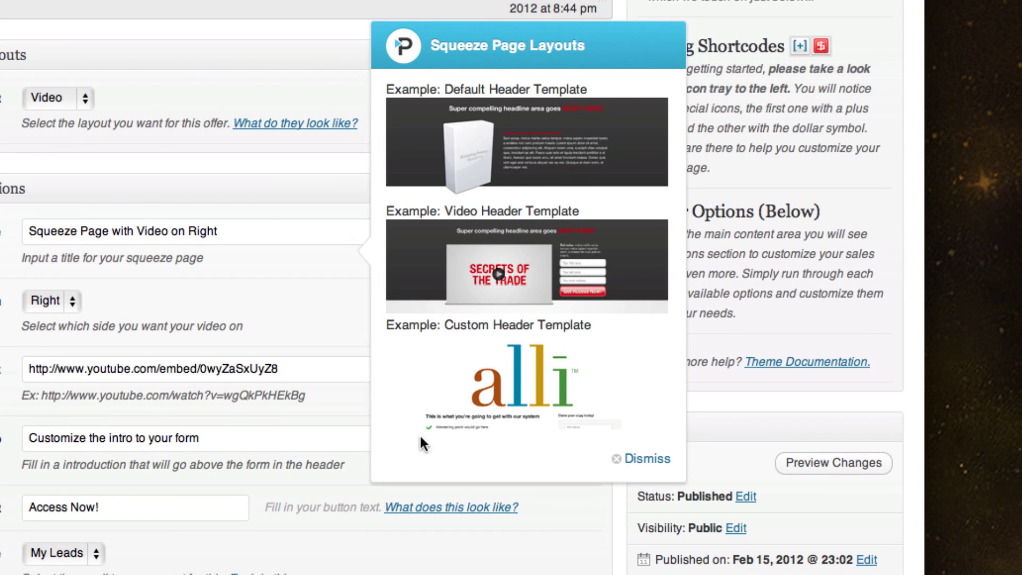
{"action": "left_click", "coordinate": [648, 460]}
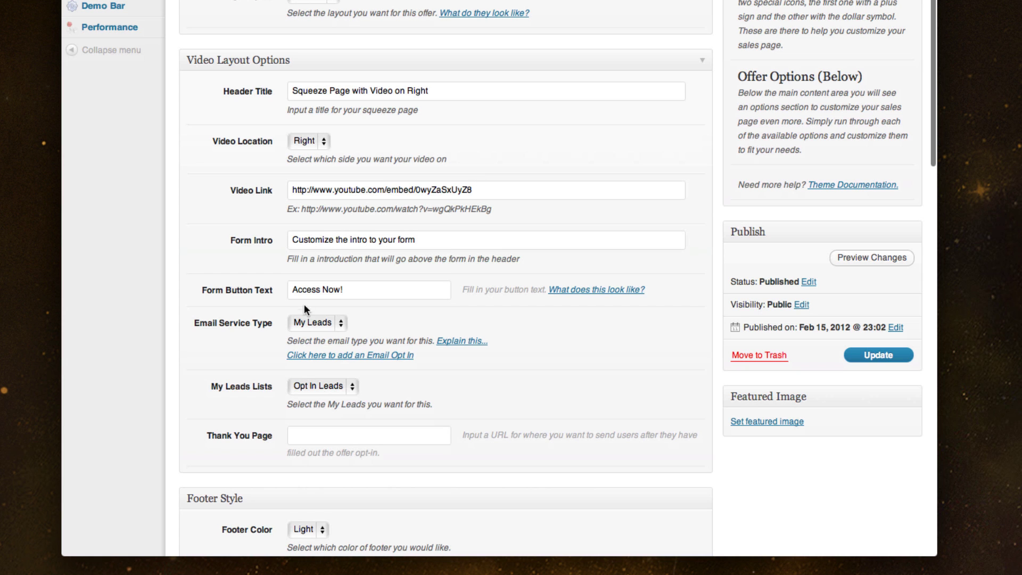
{"action": "left_click_drag", "start_coordinate": [343, 285], "coordinate": [270, 285]}
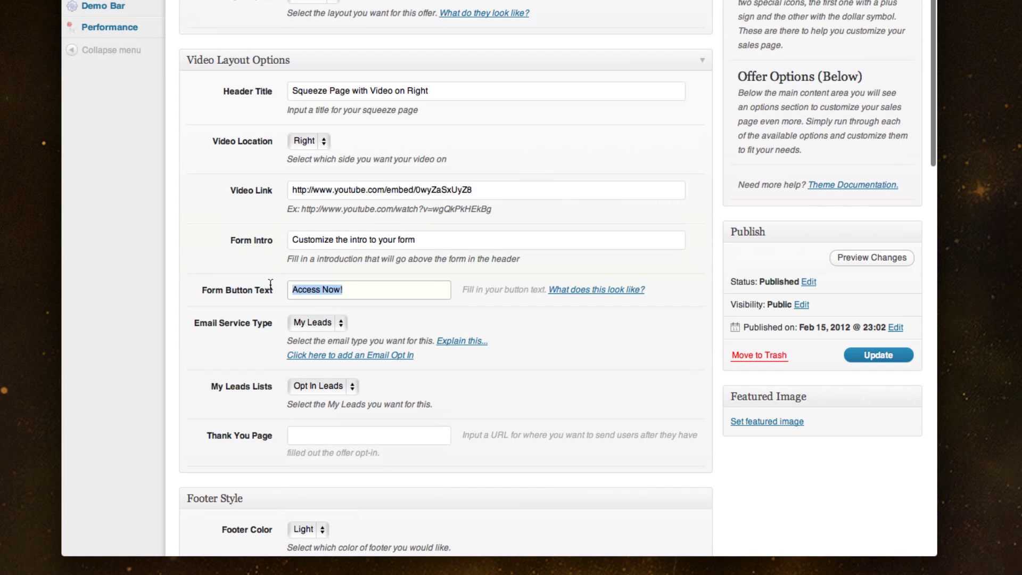
{"action": "left_click", "coordinate": [242, 252]}
{"action": "scroll", "coordinate": [241, 254], "scroll_direction": "down", "scroll_amount": 5}
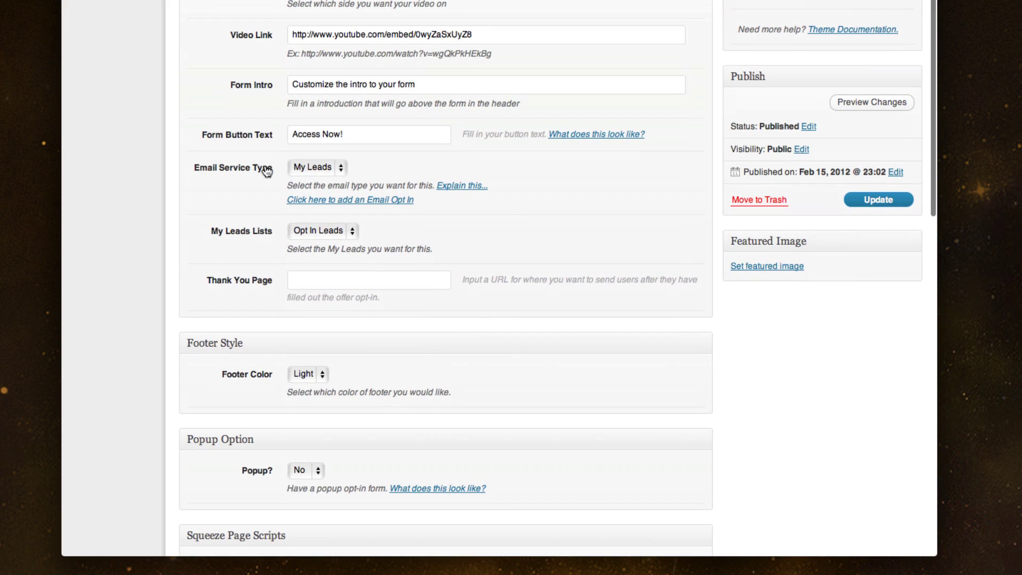
Switch Email Service Type to AWeber with the default list, and focus the Thank You Page field
{"action": "left_click", "coordinate": [333, 167]}
{"action": "left_click", "coordinate": [324, 179]}
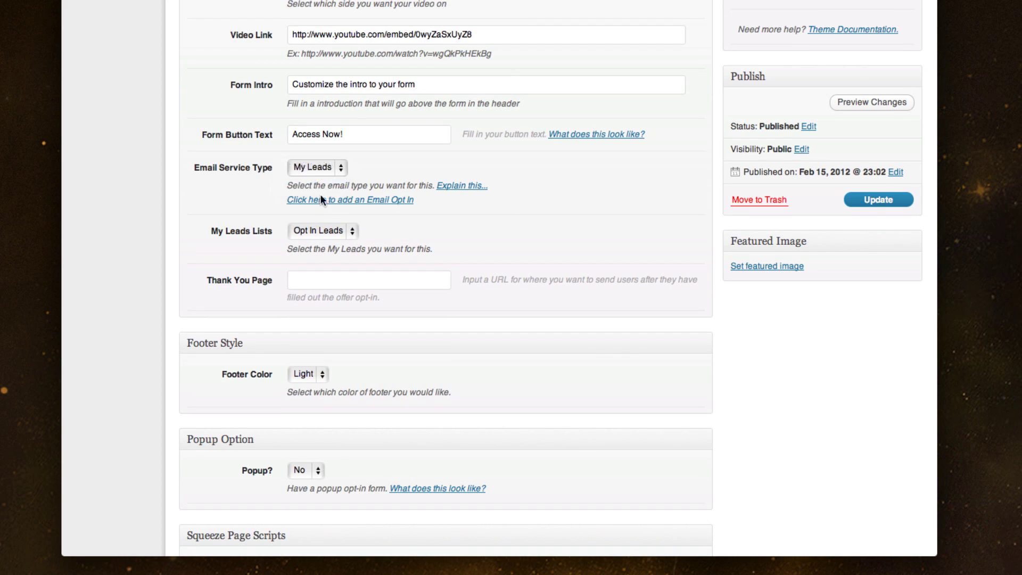
{"action": "left_click", "coordinate": [333, 230]}
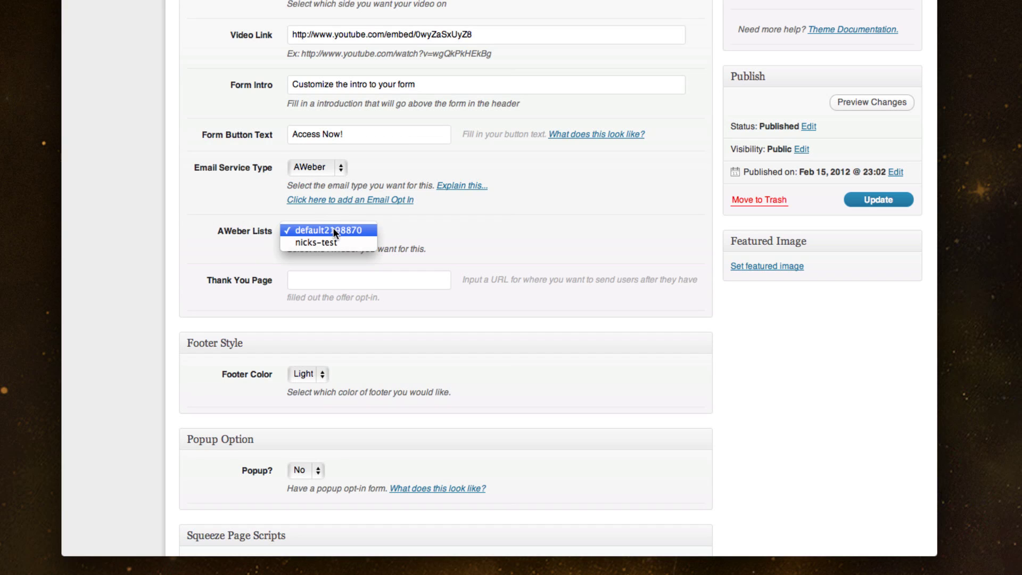
{"action": "left_click", "coordinate": [184, 252]}
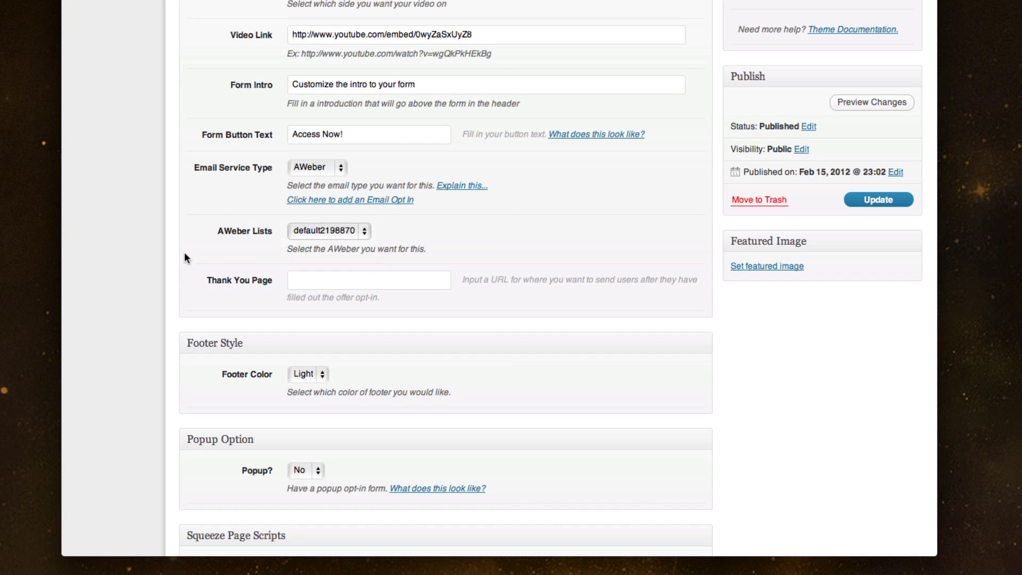
{"action": "left_click", "coordinate": [318, 280]}
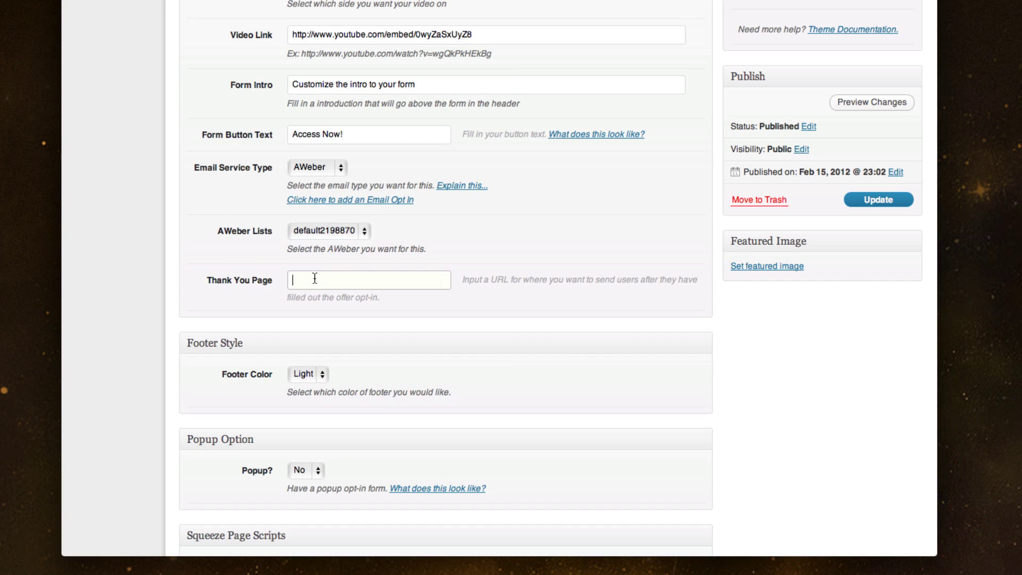
{"action": "scroll", "coordinate": [385, 340], "scroll_direction": "down", "scroll_amount": 3}
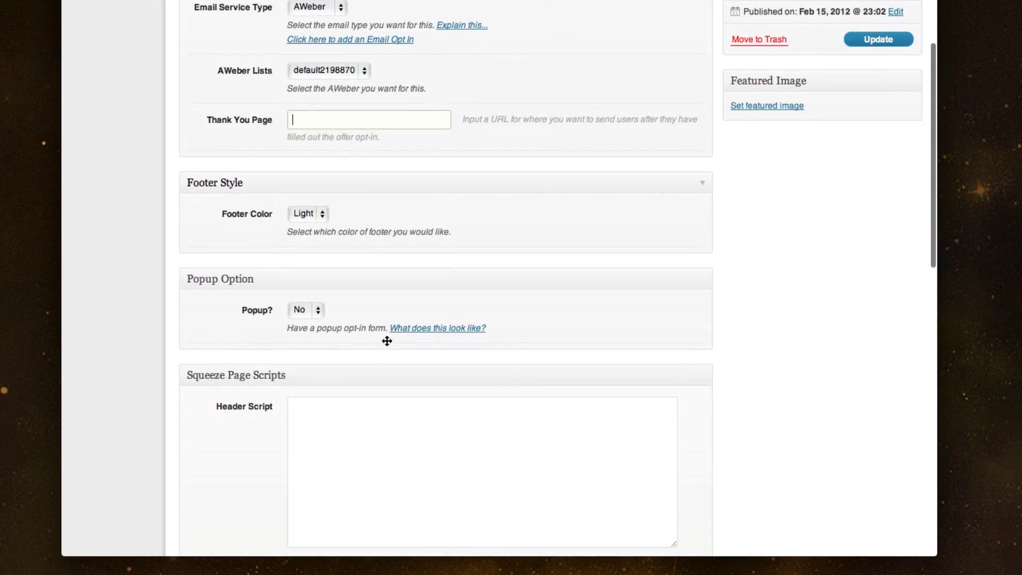
{"action": "scroll", "coordinate": [679, 5], "scroll_direction": "up", "scroll_amount": 15}
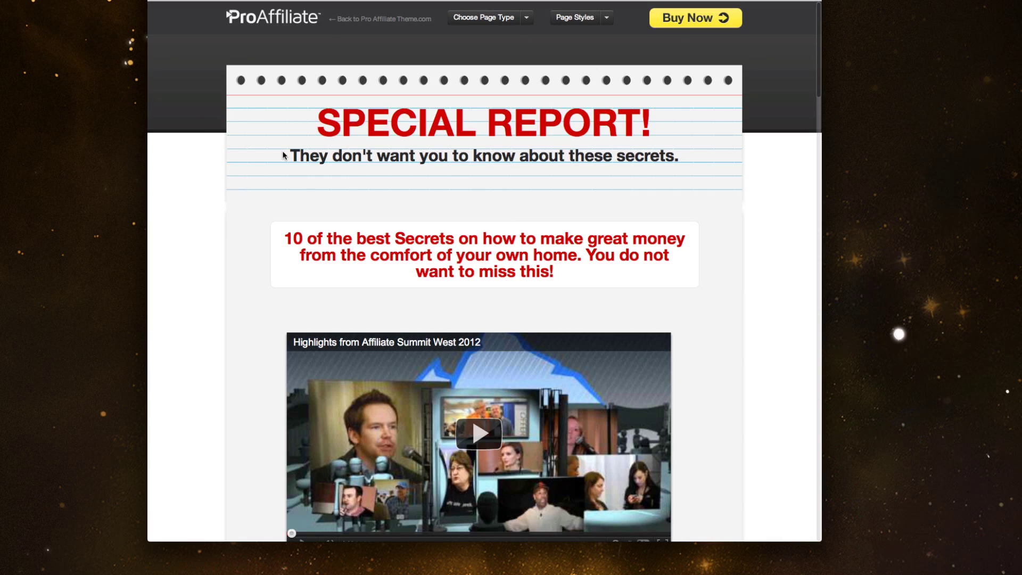
Scroll through the live sales letter preview page
{"action": "scroll", "coordinate": [284, 155], "scroll_direction": "down", "scroll_amount": 5}
{"action": "scroll", "coordinate": [232, 256], "scroll_direction": "down", "scroll_amount": 20}
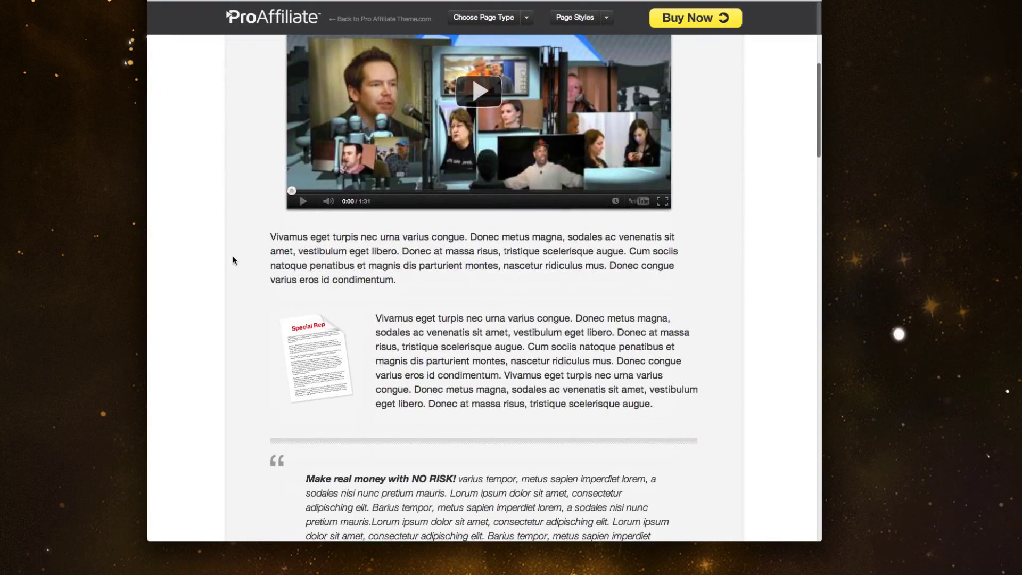
{"action": "scroll", "coordinate": [233, 257], "scroll_direction": "down", "scroll_amount": 15}
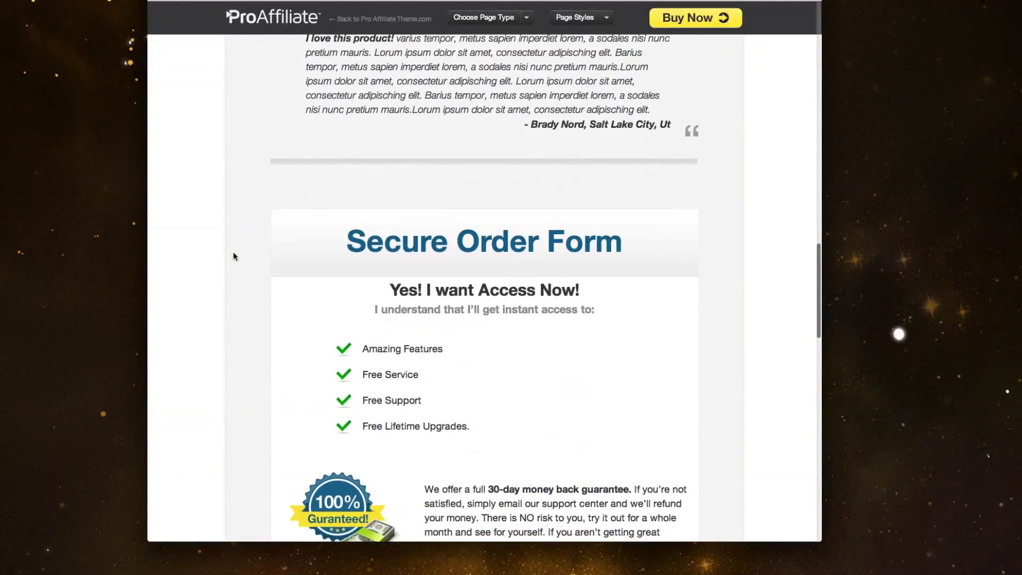
{"action": "scroll", "coordinate": [233, 256], "scroll_direction": "up", "scroll_amount": 20}
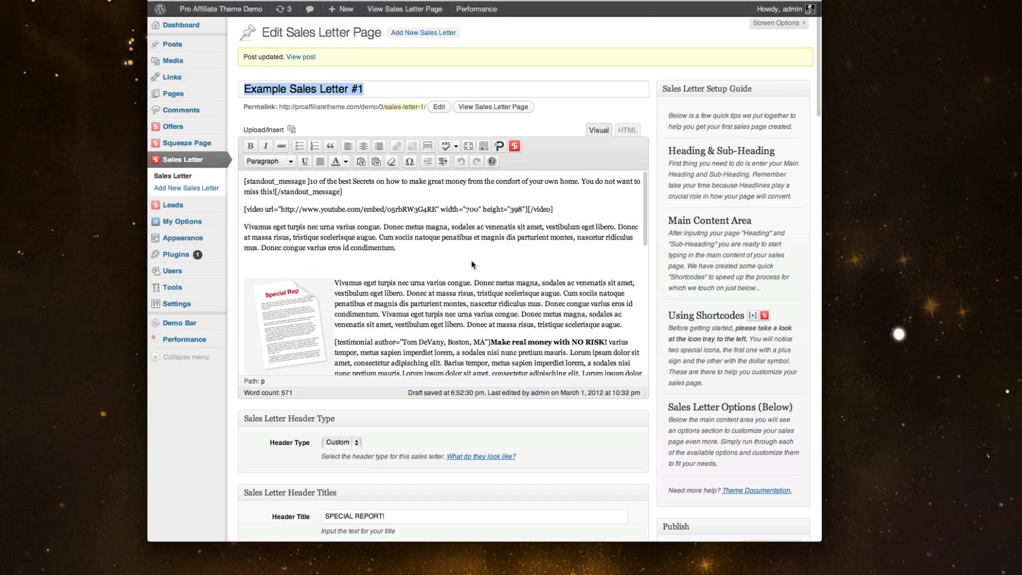
Switch the header type to Paper and view the header style examples
{"action": "left_click", "coordinate": [346, 131]}
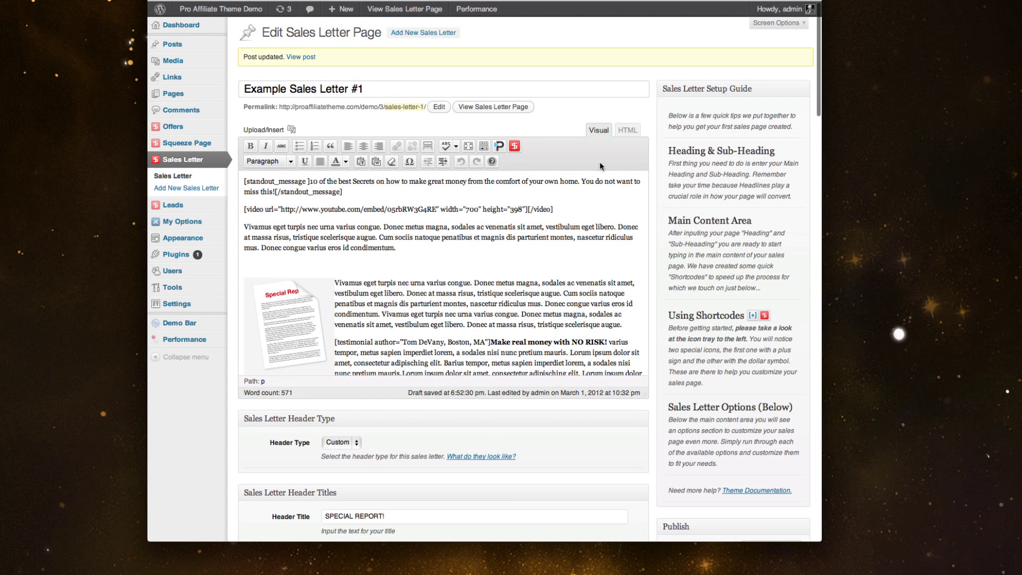
{"action": "scroll", "coordinate": [702, 185], "scroll_direction": "down", "scroll_amount": 5}
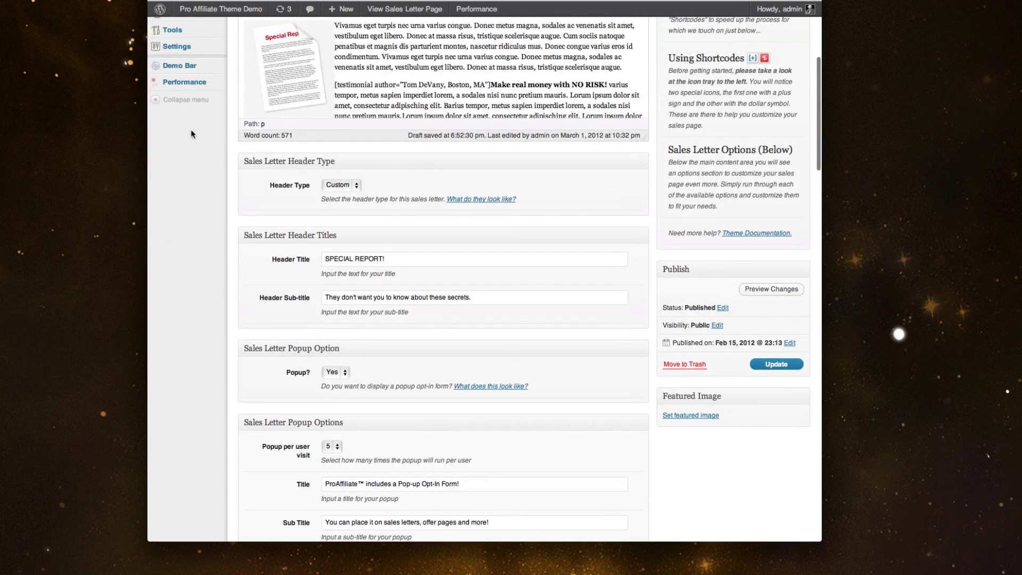
{"action": "left_click", "coordinate": [346, 185]}
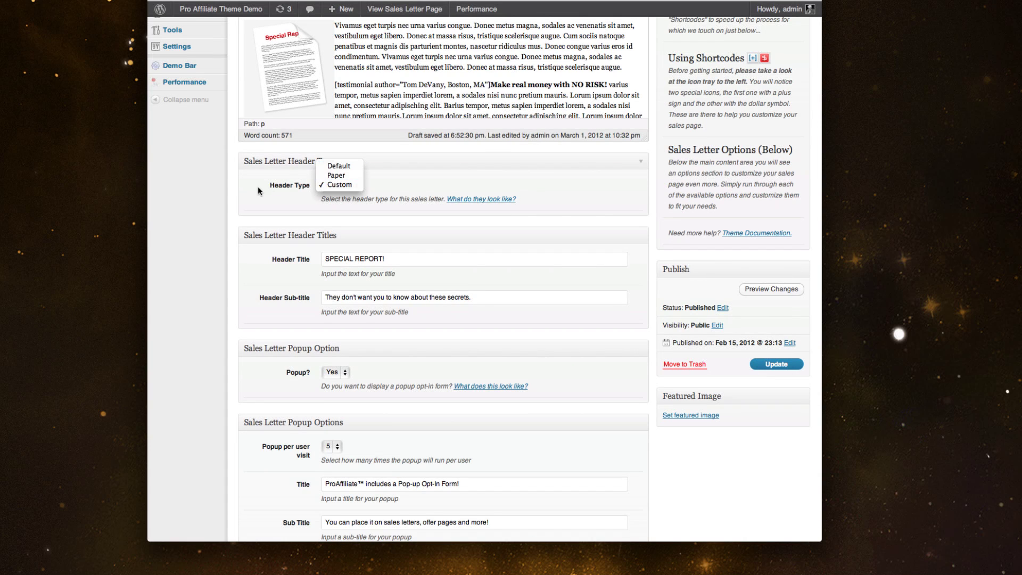
{"action": "left_click", "coordinate": [291, 185]}
{"action": "left_click", "coordinate": [330, 184]}
{"action": "left_click", "coordinate": [337, 176]}
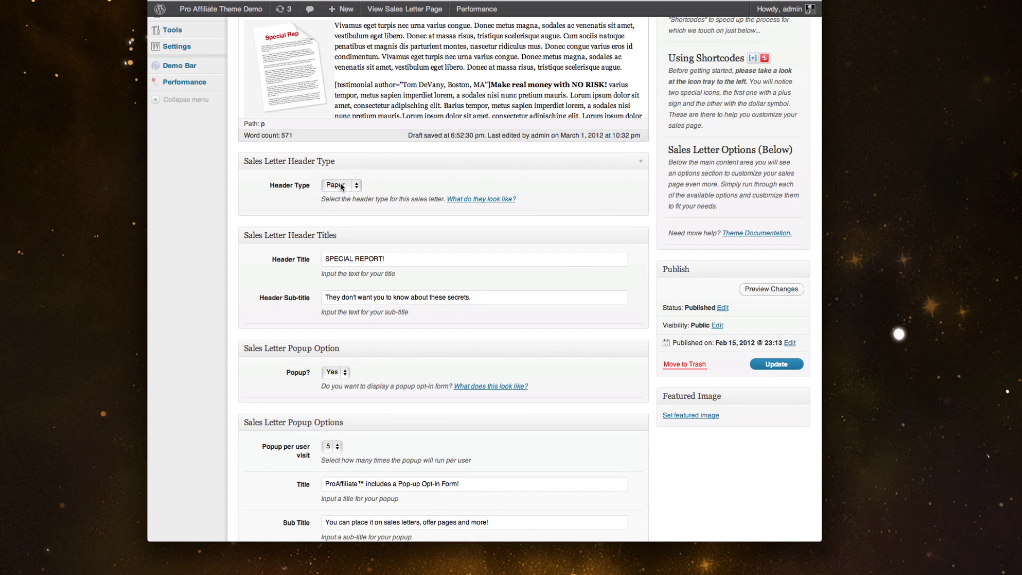
{"action": "left_click", "coordinate": [473, 200]}
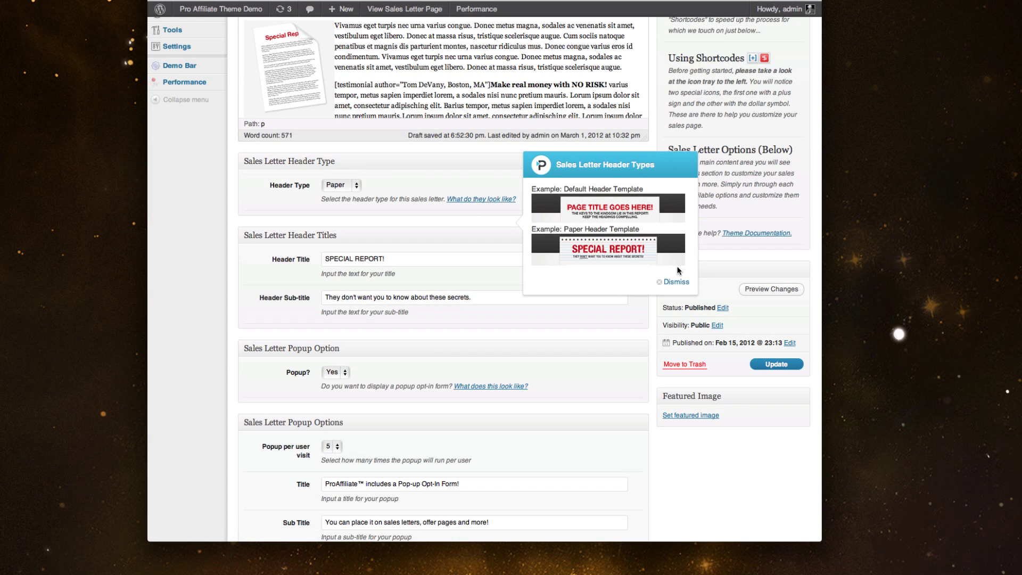
{"action": "left_click", "coordinate": [673, 281]}
Set the header type back to Custom and update the sales letter
{"action": "left_click", "coordinate": [341, 184]}
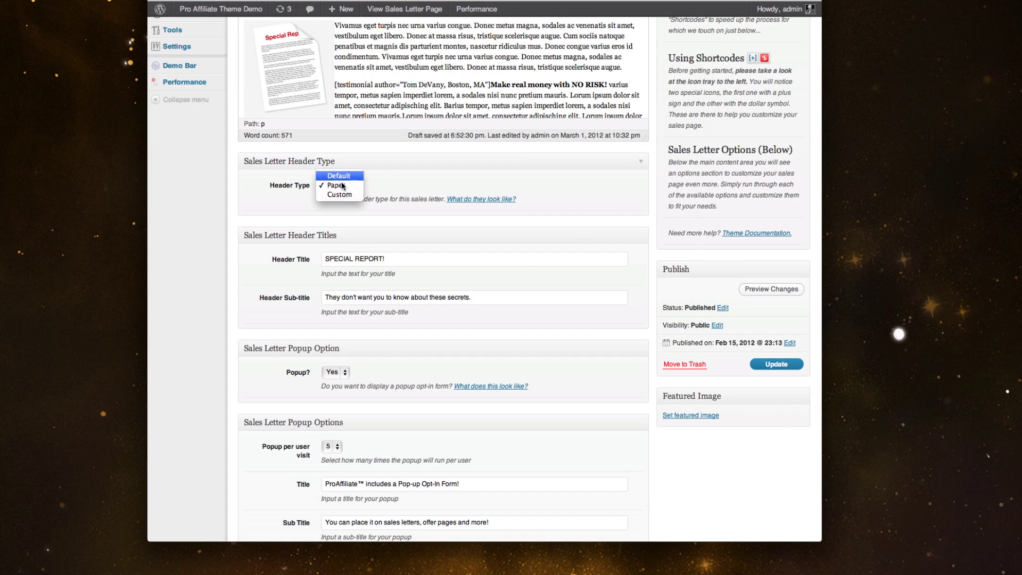
{"action": "left_click", "coordinate": [335, 194]}
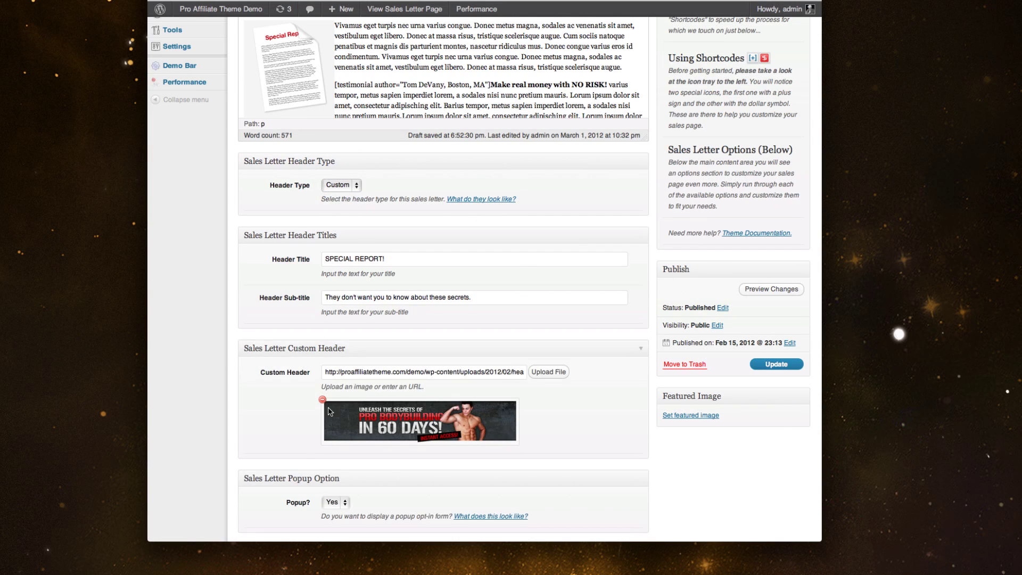
{"action": "left_click", "coordinate": [766, 364]}
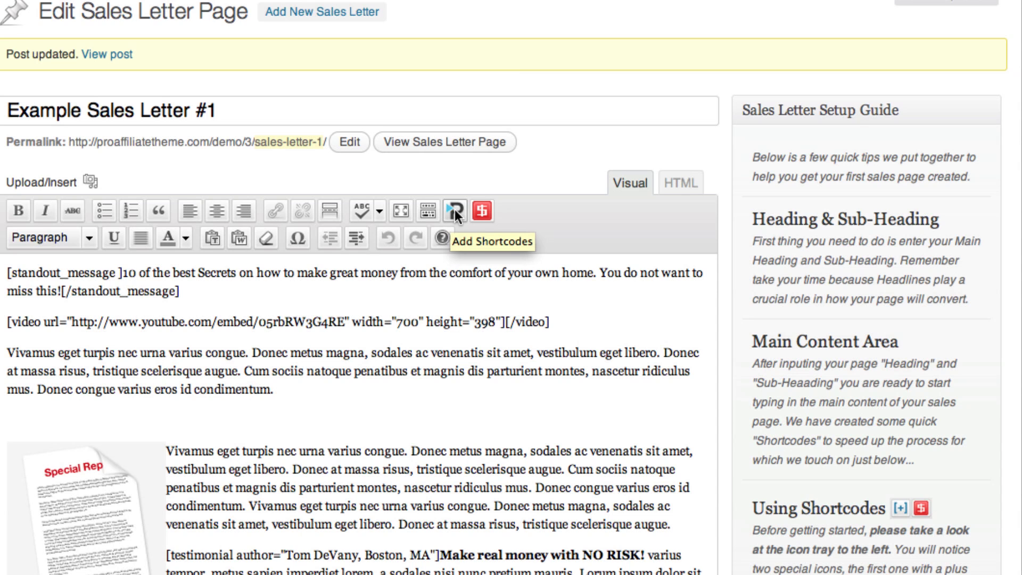
{"action": "left_click", "coordinate": [455, 209]}
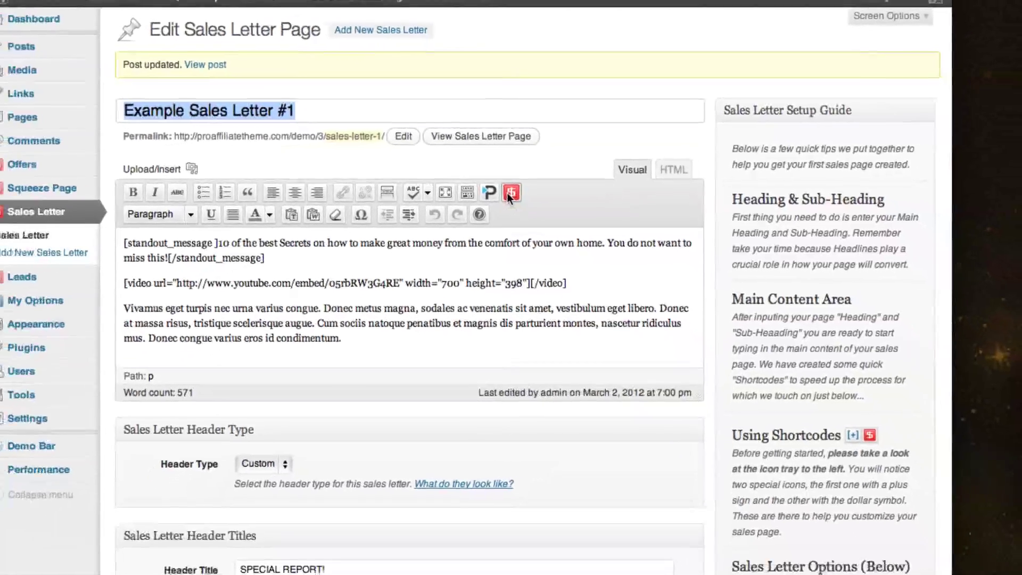
Generate a Standout Message shortcode with 'message' changed to 'memo', refresh its preview, then close
{"action": "left_click", "coordinate": [510, 194]}
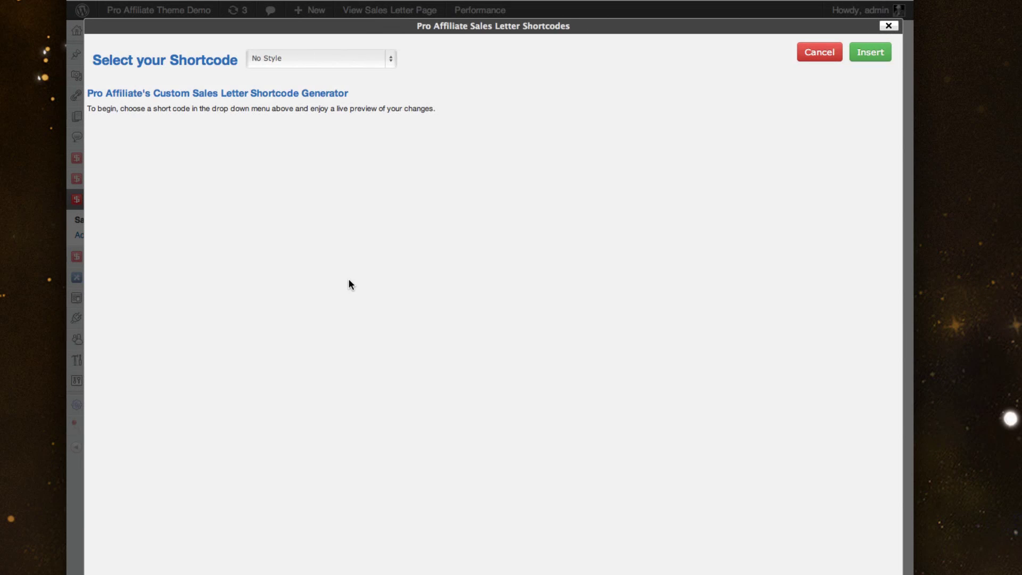
{"action": "left_click", "coordinate": [325, 56]}
{"action": "left_click", "coordinate": [350, 103]}
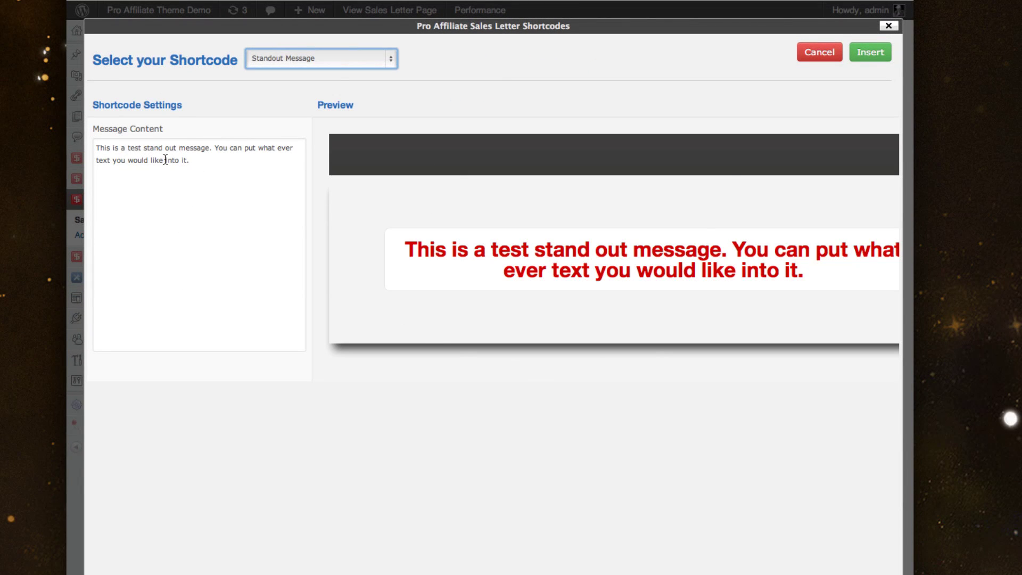
{"action": "double_click", "coordinate": [187, 148]}
{"action": "type", "text": "memo"}
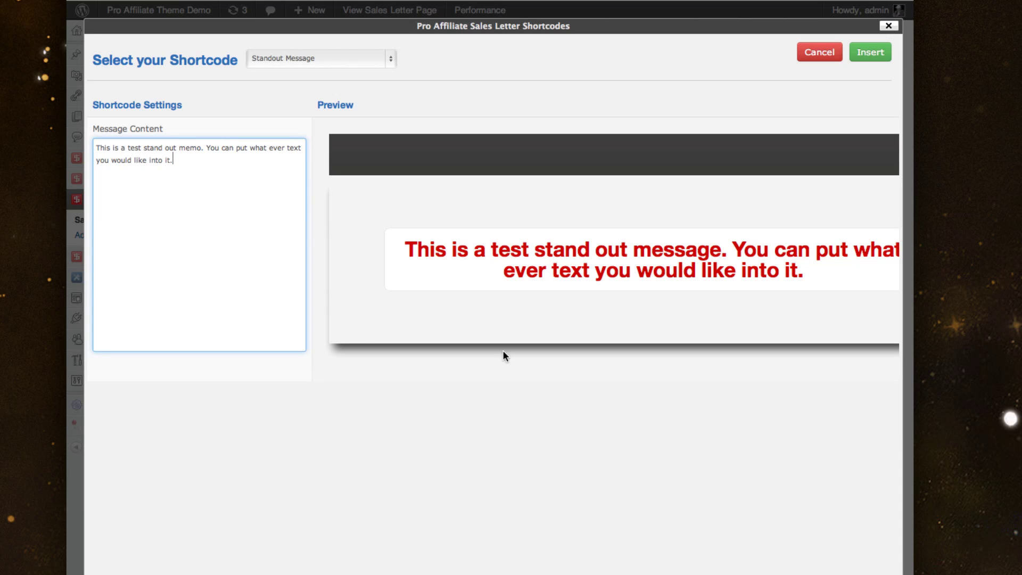
{"action": "left_click", "coordinate": [456, 230]}
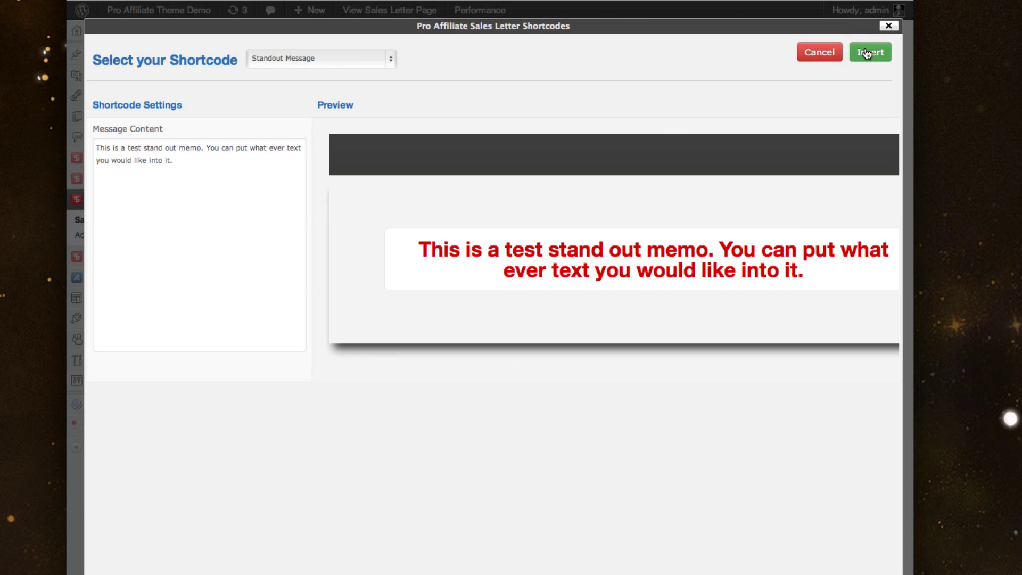
{"action": "left_click", "coordinate": [889, 25]}
{"action": "scroll", "coordinate": [511, 309], "scroll_direction": "down", "scroll_amount": 3}
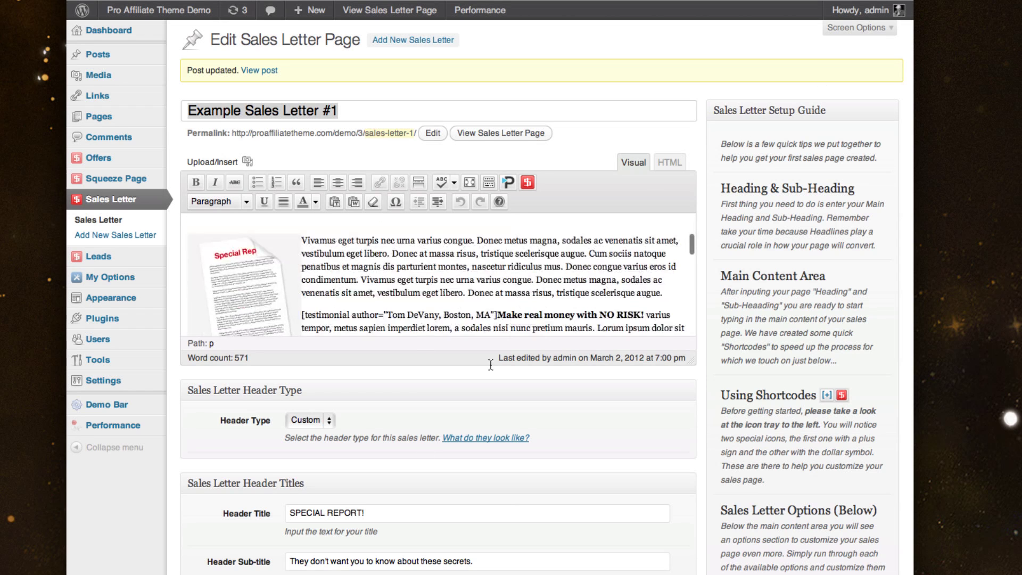
{"action": "scroll", "coordinate": [175, 458], "scroll_direction": "down", "scroll_amount": 7}
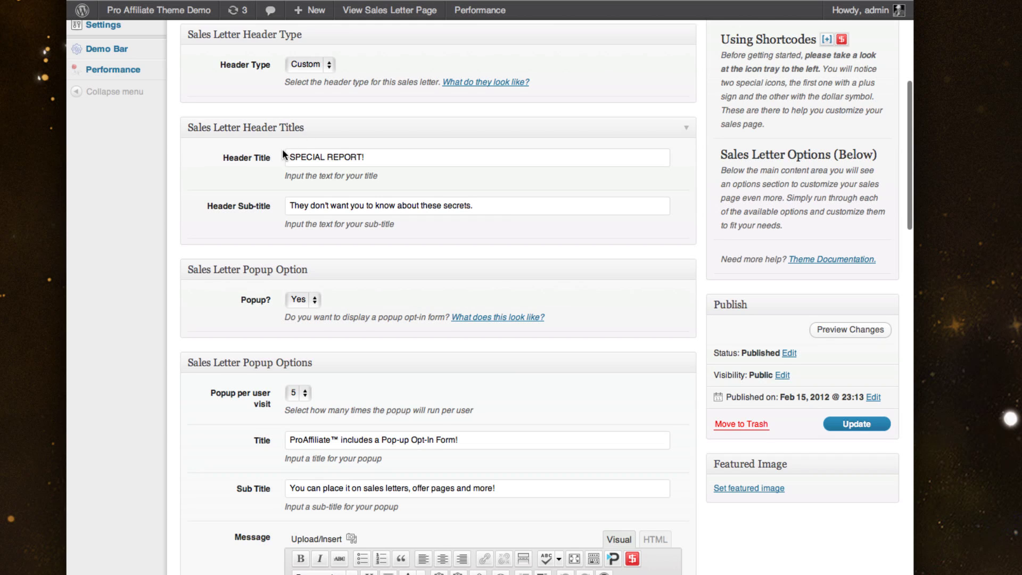
{"action": "scroll", "coordinate": [281, 155], "scroll_direction": "down", "scroll_amount": 1}
{"action": "scroll", "coordinate": [325, 75], "scroll_direction": "down", "scroll_amount": 1}
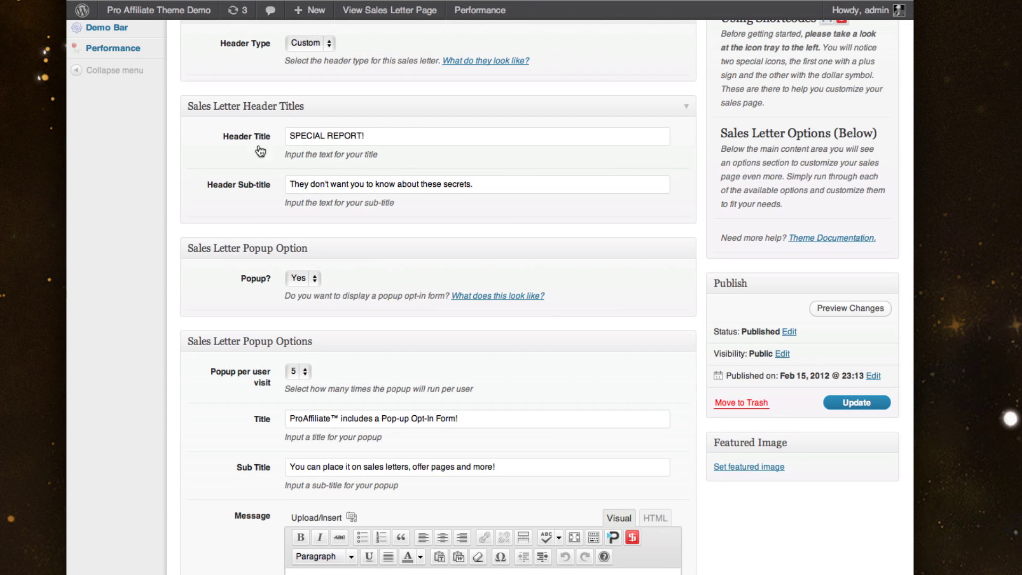
{"action": "scroll", "coordinate": [275, 169], "scroll_direction": "down", "scroll_amount": 3}
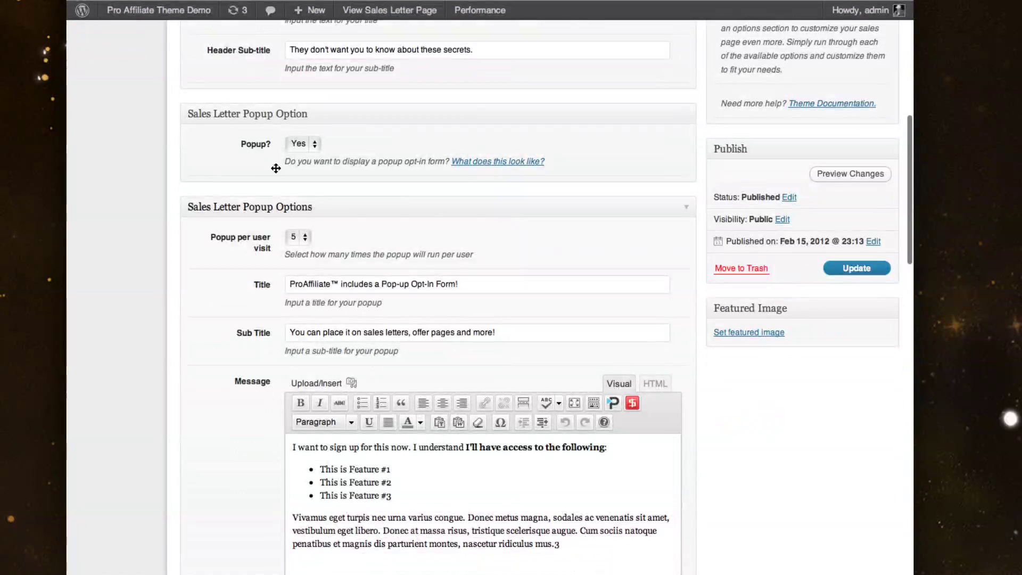
{"action": "left_click", "coordinate": [298, 145]}
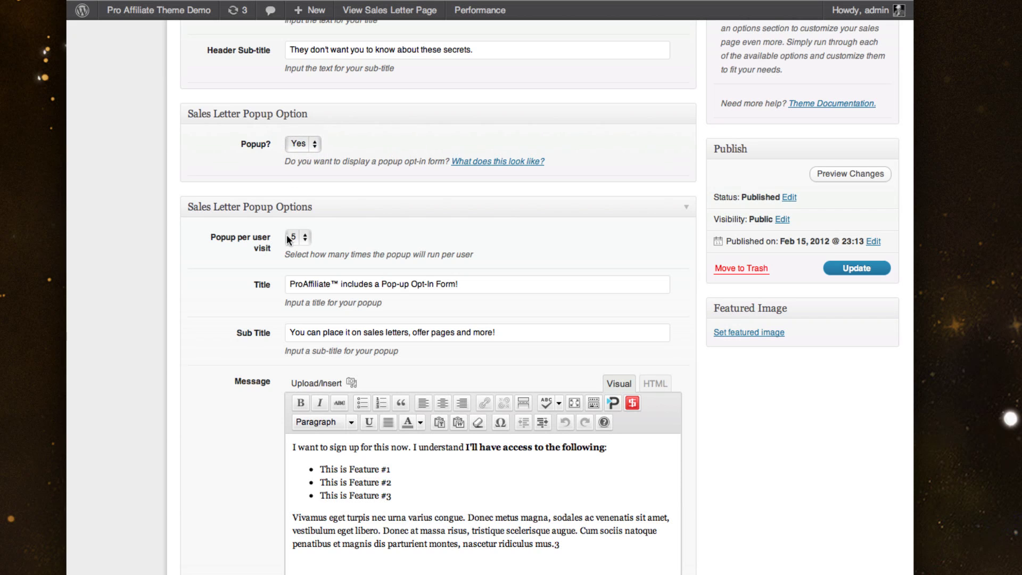
{"action": "scroll", "coordinate": [266, 250], "scroll_direction": "down", "scroll_amount": 3}
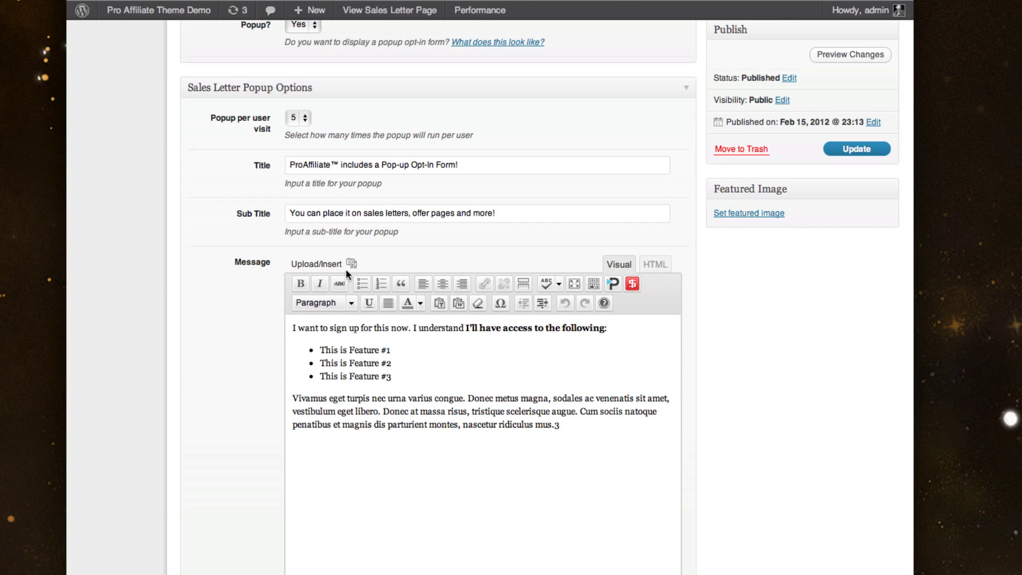
{"action": "scroll", "coordinate": [351, 366], "scroll_direction": "down", "scroll_amount": 5}
{"action": "scroll", "coordinate": [351, 365], "scroll_direction": "down", "scroll_amount": 8}
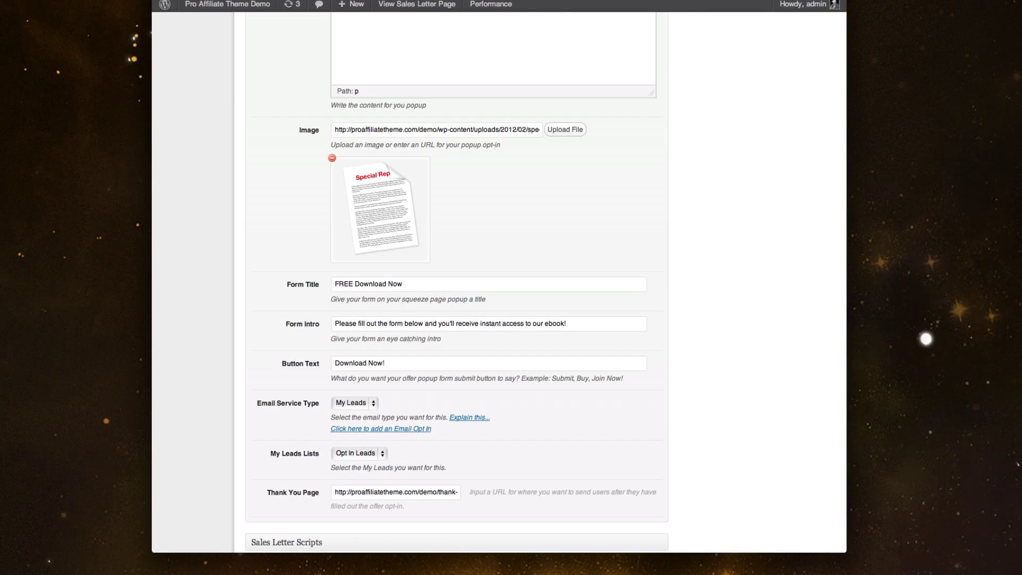
{"action": "scroll", "coordinate": [687, 130], "scroll_direction": "down", "scroll_amount": 8}
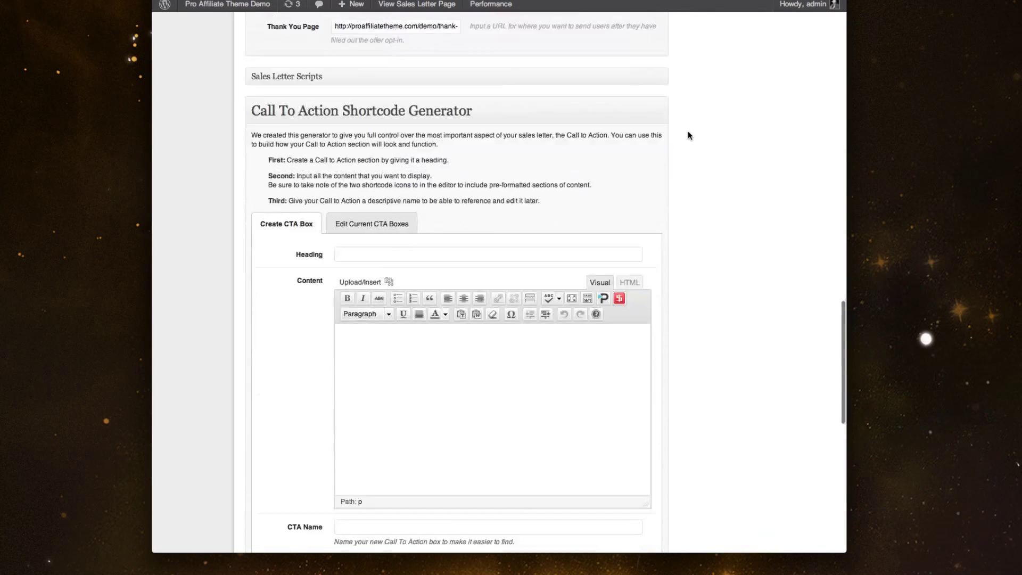
Load the saved [3] JR CTA BOX from the Edit Current CTA Boxes tab
{"action": "scroll", "coordinate": [687, 135], "scroll_direction": "up", "scroll_amount": 6}
{"action": "scroll", "coordinate": [688, 135], "scroll_direction": "up", "scroll_amount": 7}
{"action": "scroll", "coordinate": [688, 135], "scroll_direction": "down", "scroll_amount": 10}
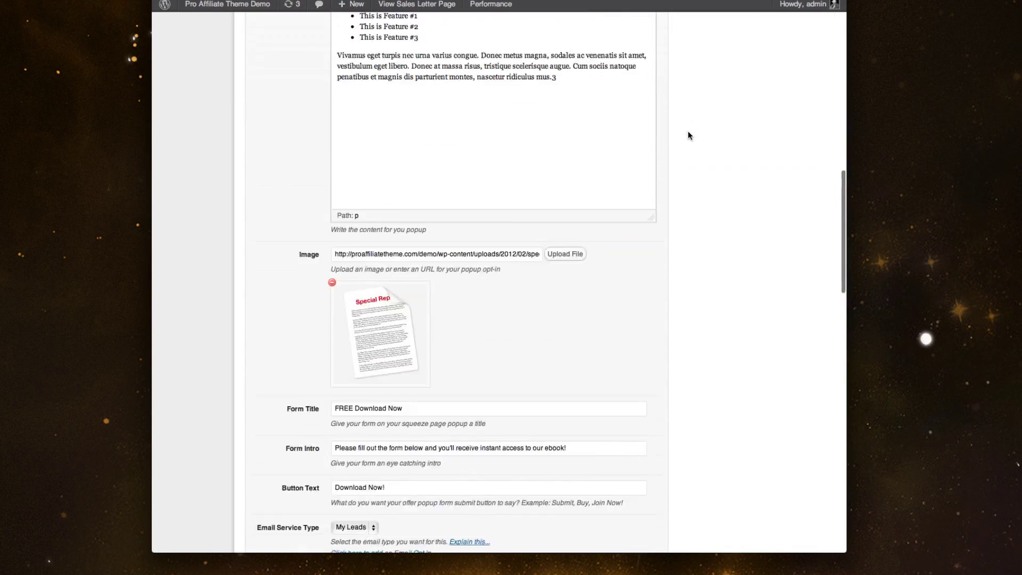
{"action": "scroll", "coordinate": [688, 135], "scroll_direction": "down", "scroll_amount": 5}
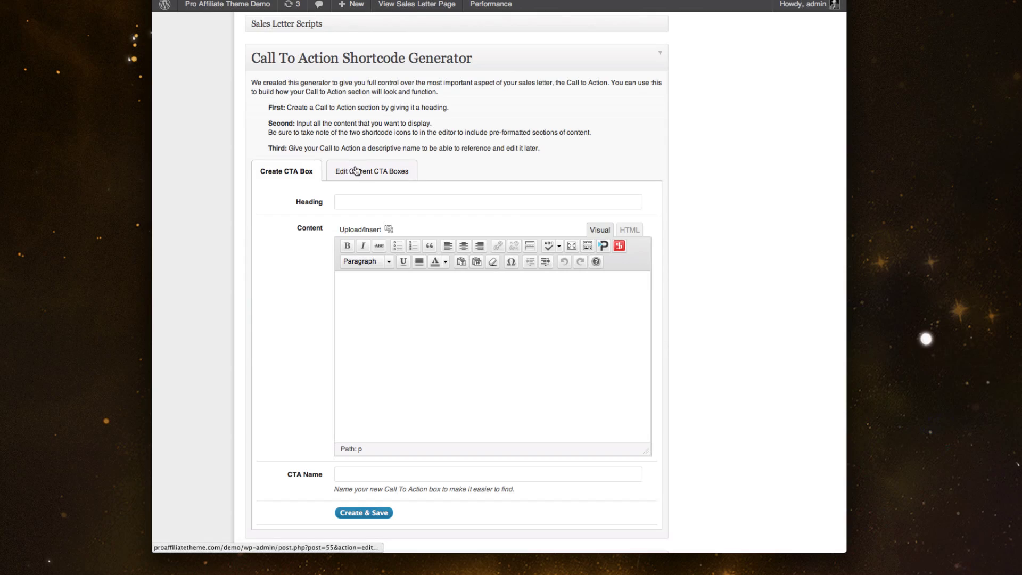
{"action": "scroll", "coordinate": [362, 173], "scroll_direction": "up", "scroll_amount": 15}
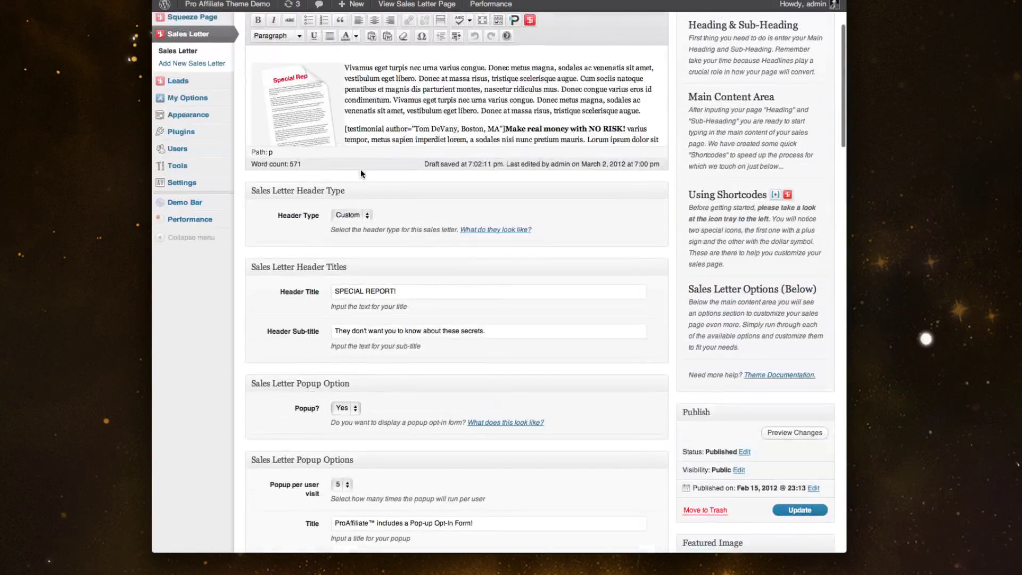
{"action": "scroll", "coordinate": [365, 133], "scroll_direction": "down", "scroll_amount": 6}
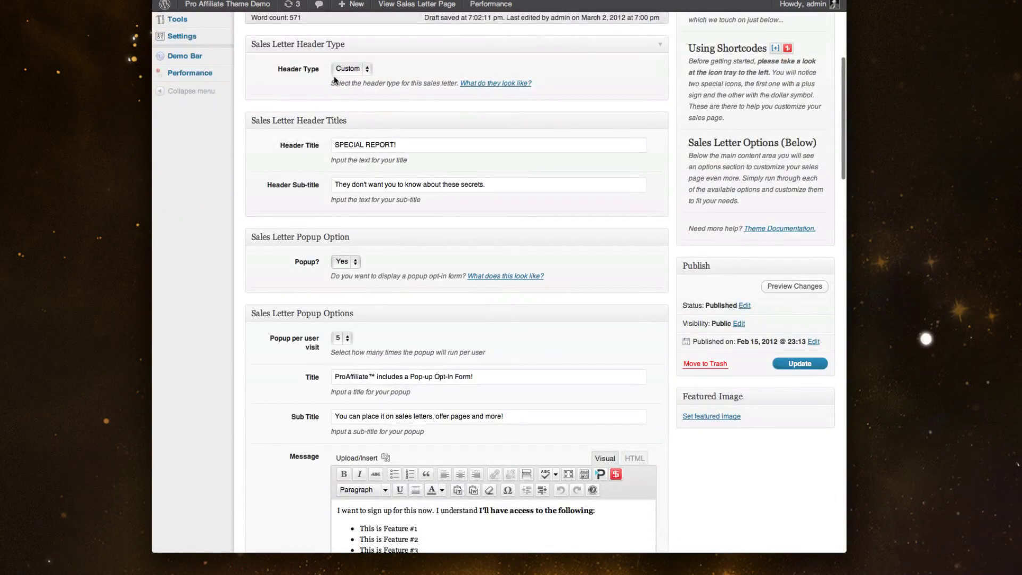
{"action": "scroll", "coordinate": [296, 123], "scroll_direction": "up", "scroll_amount": 3}
{"action": "left_click_drag", "start_coordinate": [290, 57], "coordinate": [245, 57]}
{"action": "key", "text": "ctrl+c"}
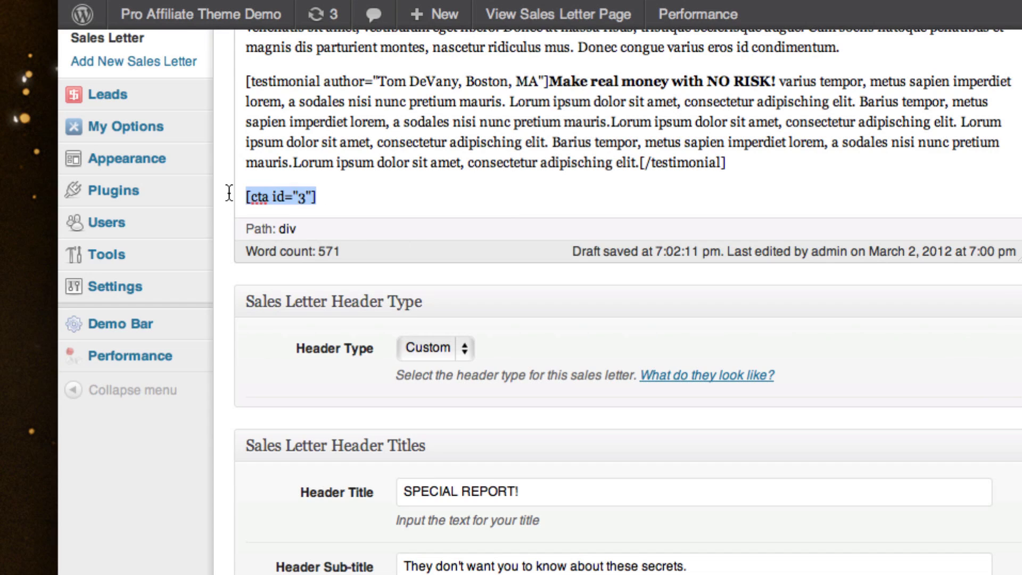
{"action": "scroll", "coordinate": [271, 308], "scroll_direction": "down", "scroll_amount": 20}
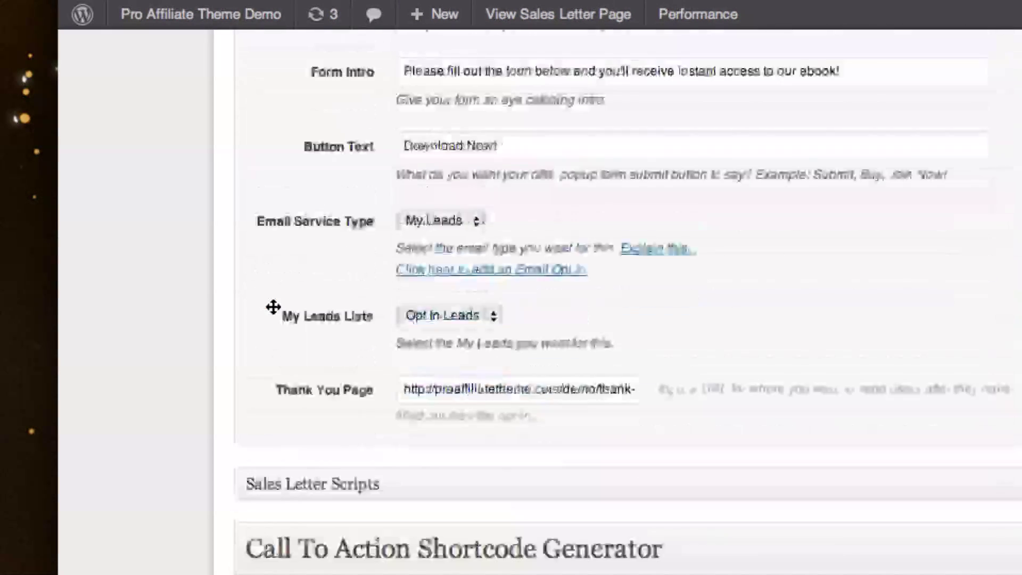
{"action": "left_click", "coordinate": [463, 372]}
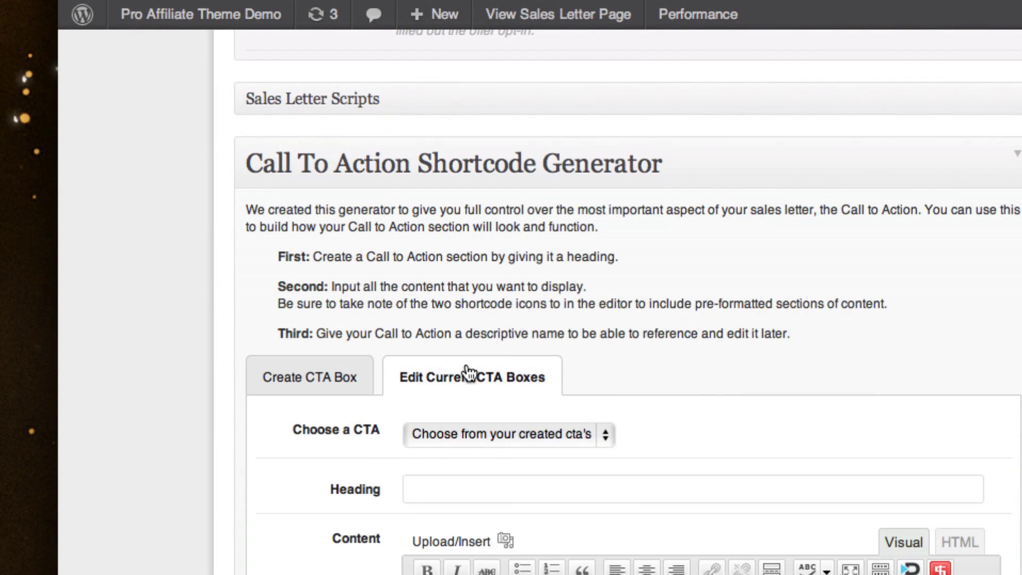
{"action": "left_click", "coordinate": [472, 423]}
{"action": "left_click", "coordinate": [459, 488]}
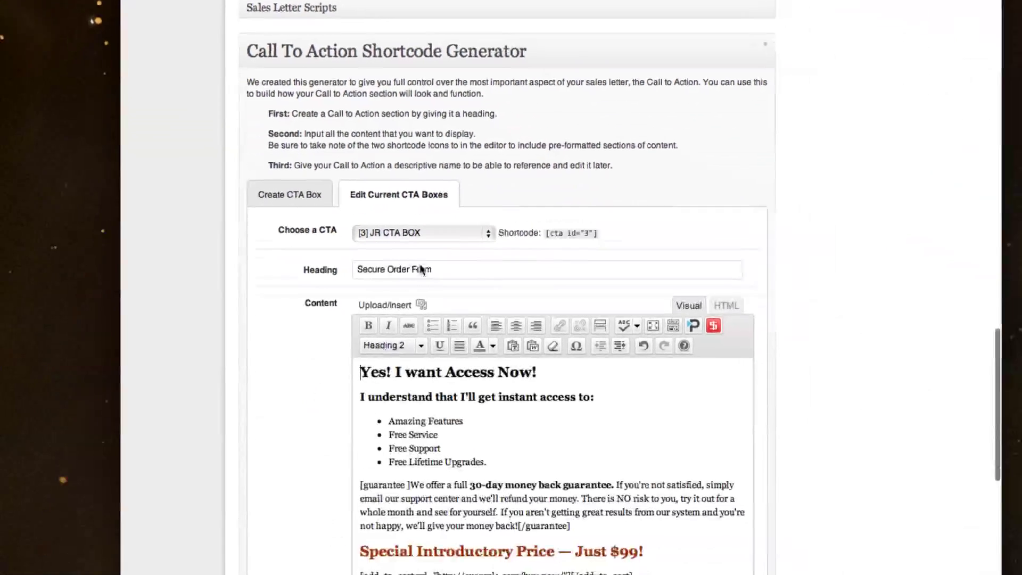
Select the Secure Order Form heading text, then clear the selection
{"action": "scroll", "coordinate": [300, 221], "scroll_direction": "down", "scroll_amount": 3}
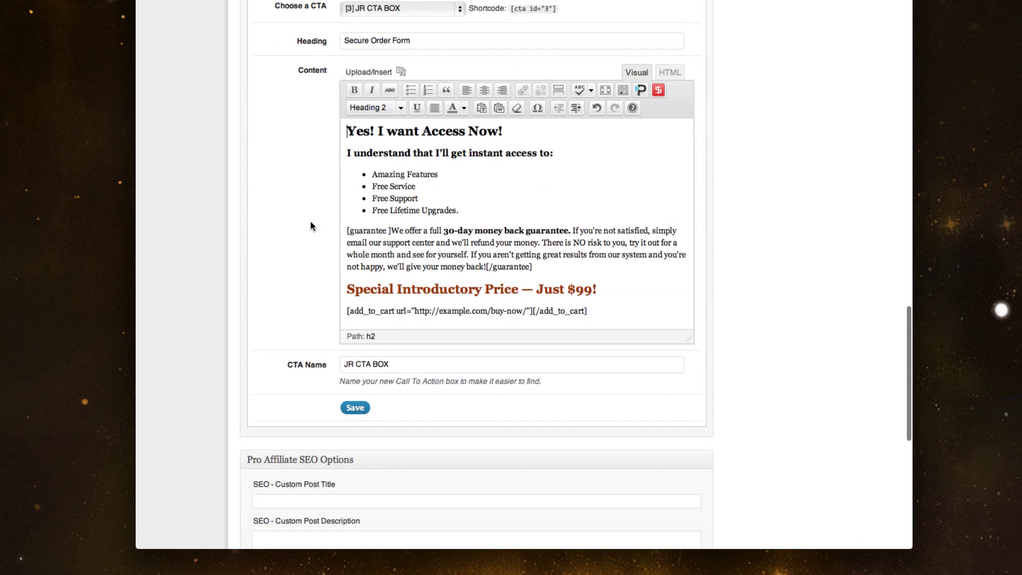
{"action": "left_click_drag", "start_coordinate": [423, 43], "coordinate": [322, 40]}
{"action": "left_click", "coordinate": [294, 87]}
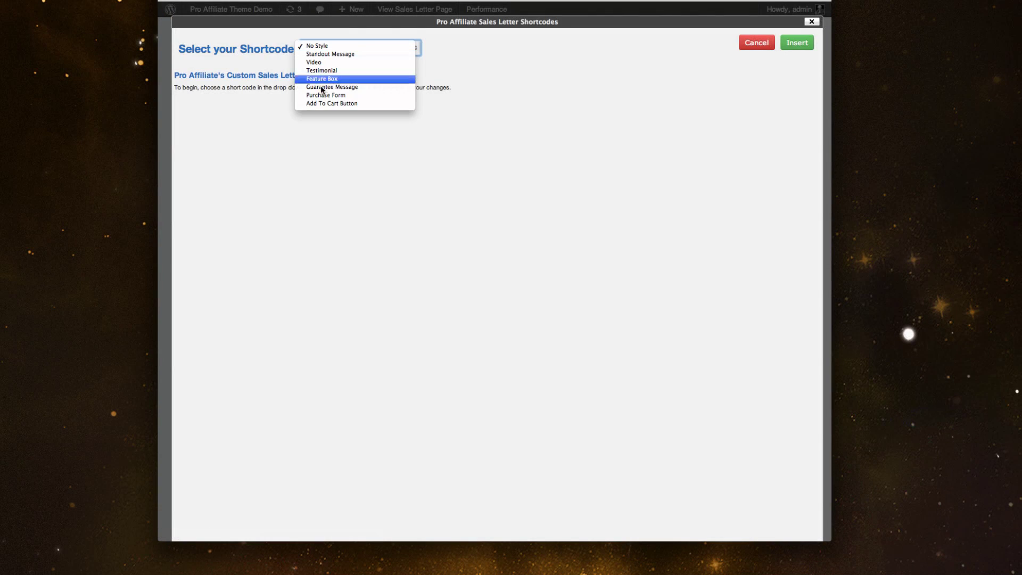
Preview the Add To Cart Button shortcode without an image, then close the picker unused
{"action": "left_click", "coordinate": [328, 104]}
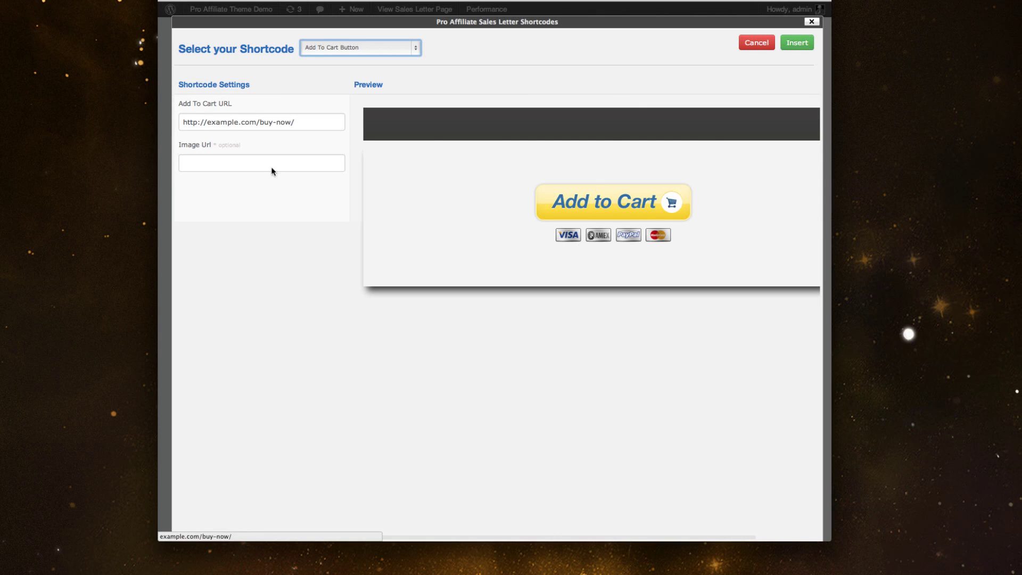
{"action": "left_click", "coordinate": [218, 168]}
{"action": "left_click", "coordinate": [284, 218]}
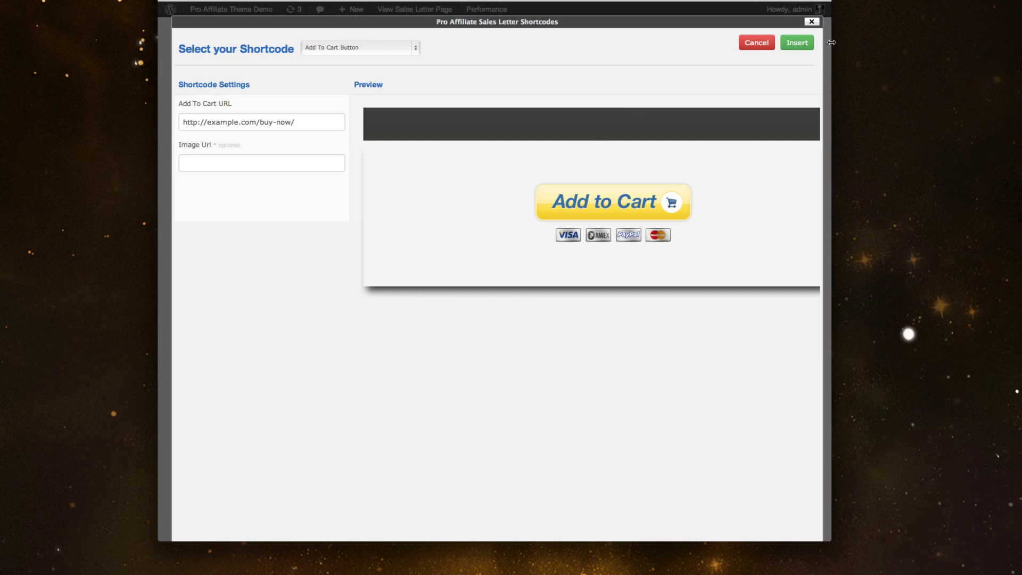
{"action": "left_click", "coordinate": [811, 22]}
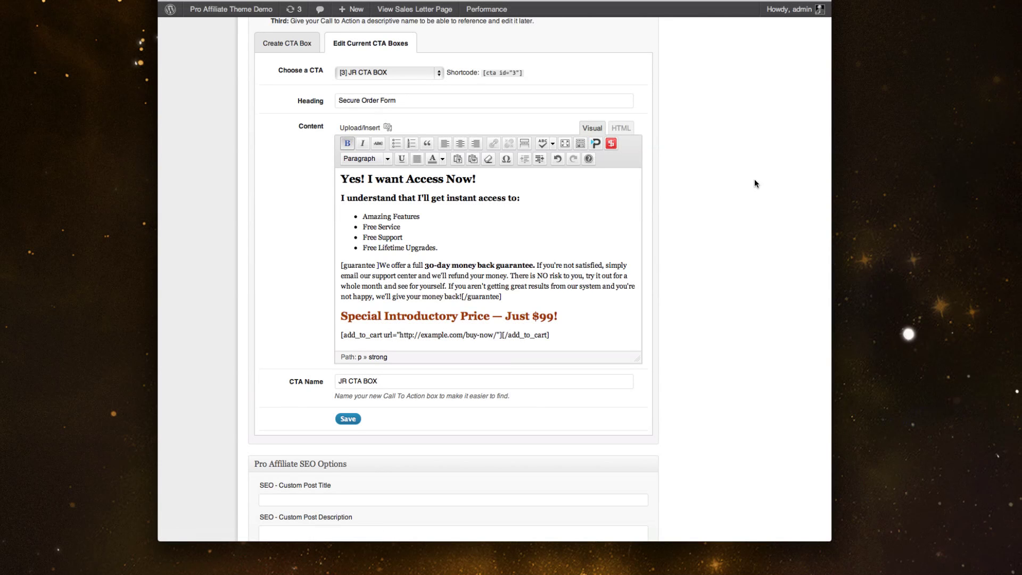
Save the JR CTA BOX and select its generated [cta id="3"] shortcode
{"action": "scroll", "coordinate": [755, 178], "scroll_direction": "down", "scroll_amount": 1}
{"action": "left_click", "coordinate": [349, 416]}
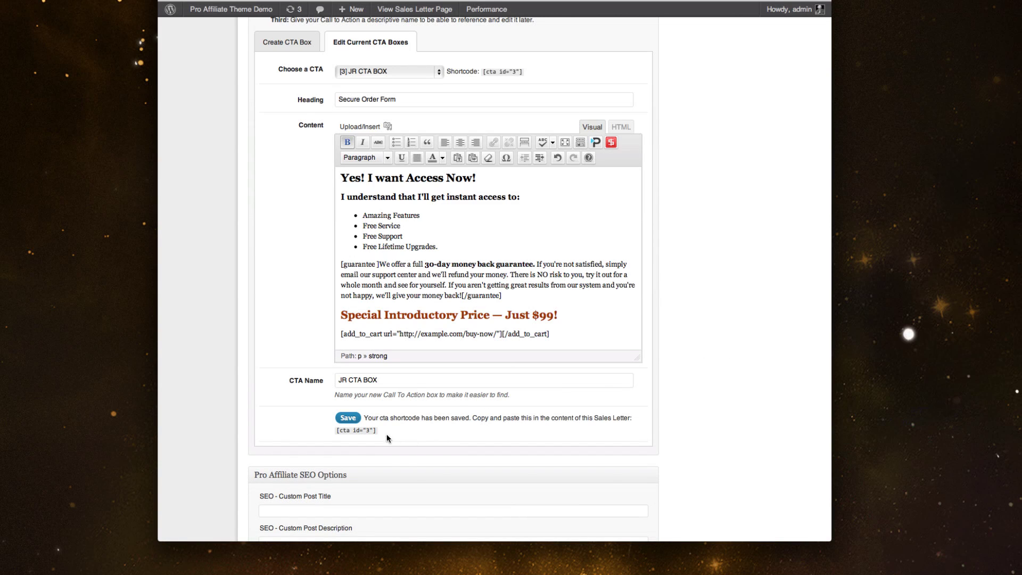
{"action": "left_click_drag", "start_coordinate": [386, 433], "coordinate": [292, 424]}
Paste [cta id="3"] into a new paragraph after the earlier testimonial in the sales letter
{"action": "scroll", "coordinate": [301, 383], "scroll_direction": "up", "scroll_amount": 15}
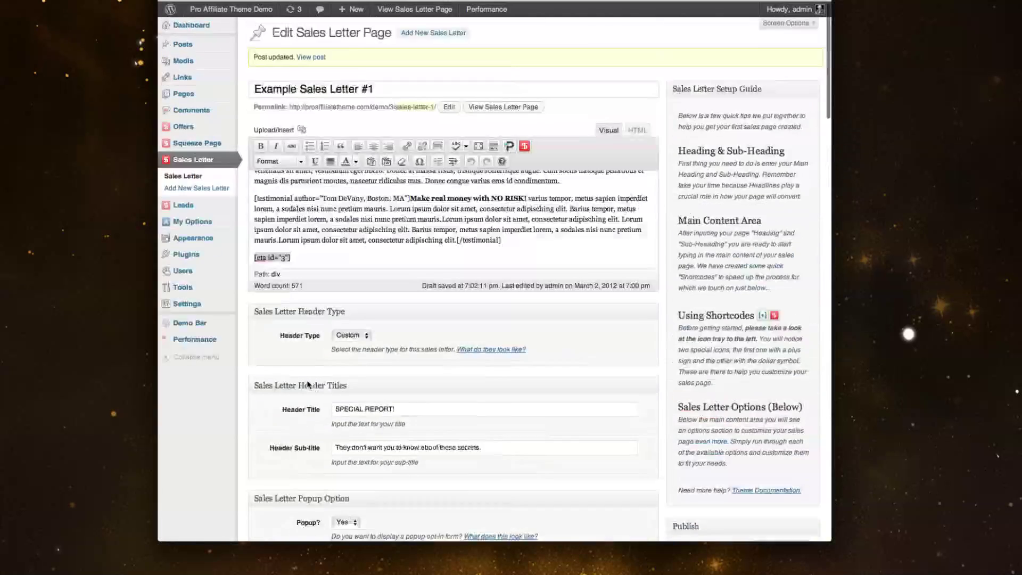
{"action": "scroll", "coordinate": [298, 254], "scroll_direction": "down", "scroll_amount": 3}
{"action": "left_click", "coordinate": [292, 261]}
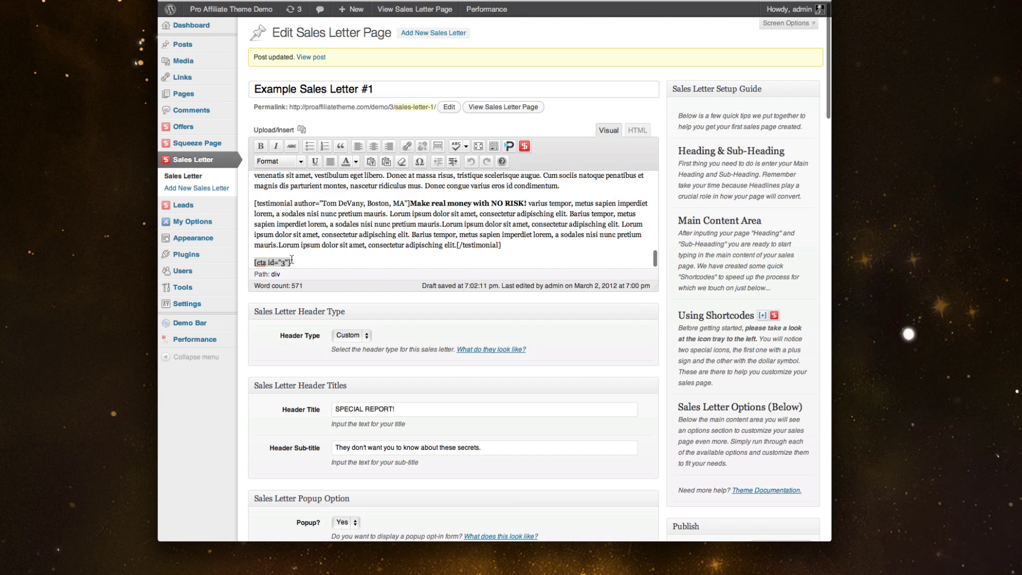
{"action": "key", "text": "ctrl+v"}
{"action": "left_click_drag", "start_coordinate": [291, 262], "coordinate": [253, 261]}
{"action": "key", "text": "ctrl+c"}
{"action": "scroll", "coordinate": [292, 231], "scroll_direction": "up", "scroll_amount": 5}
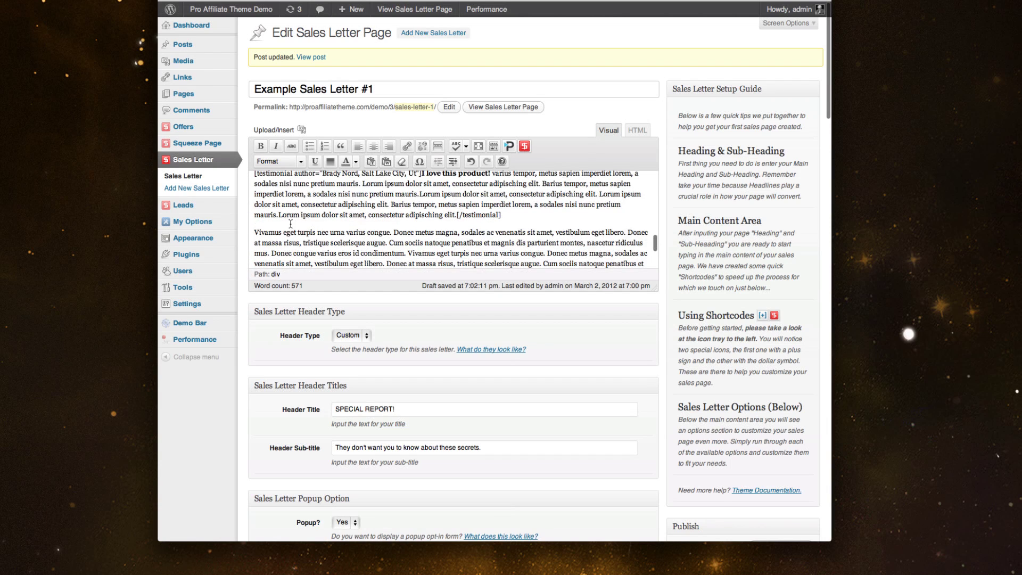
{"action": "left_click", "coordinate": [302, 221]}
{"action": "key", "text": "Return"}
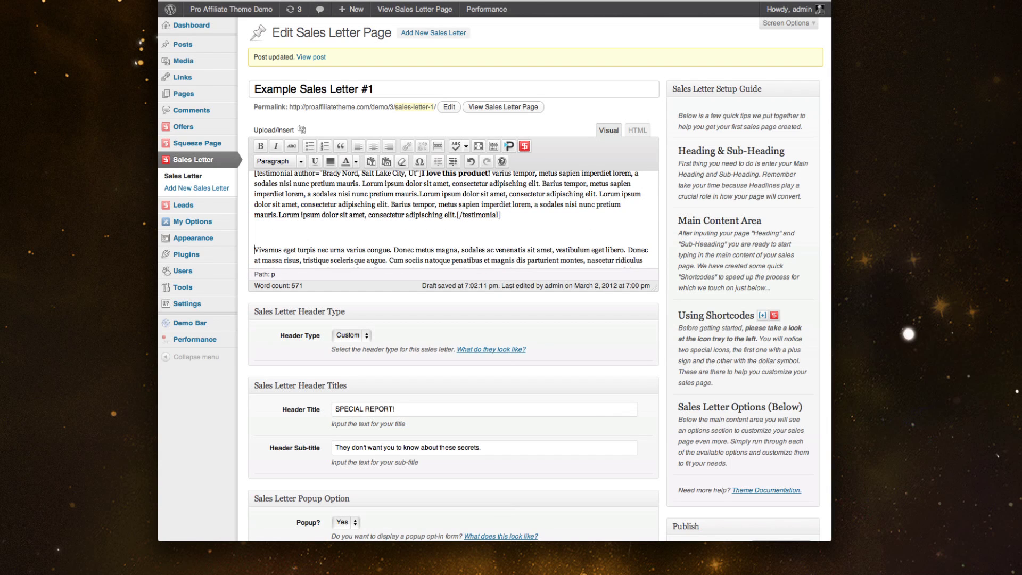
{"action": "key", "text": "ctrl+v"}
{"action": "scroll", "coordinate": [335, 218], "scroll_direction": "up", "scroll_amount": 1}
{"action": "scroll", "coordinate": [334, 218], "scroll_direction": "down", "scroll_amount": 5}
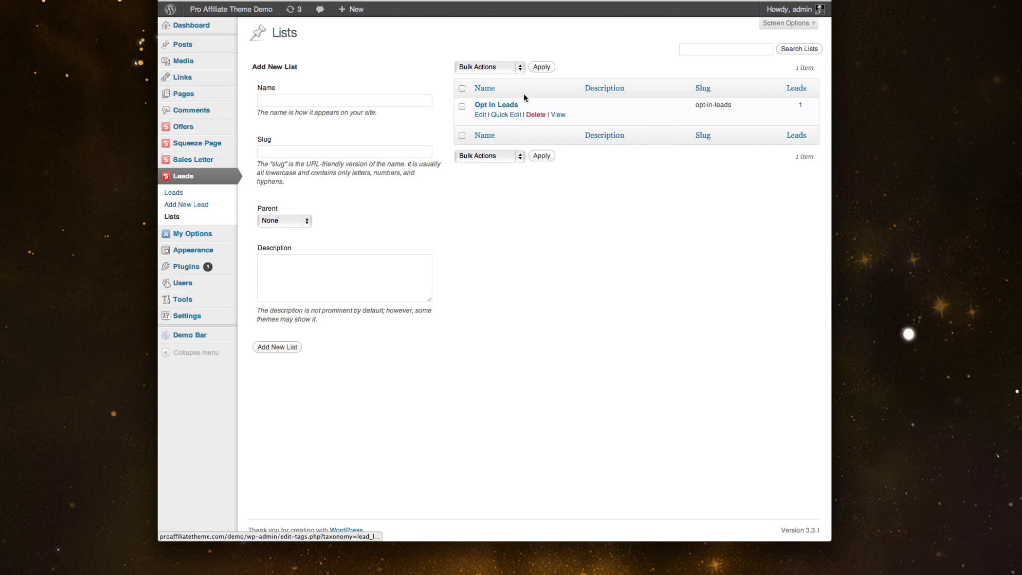
Open the collected leads for the Opt In Leads list
{"action": "left_click", "coordinate": [173, 193]}
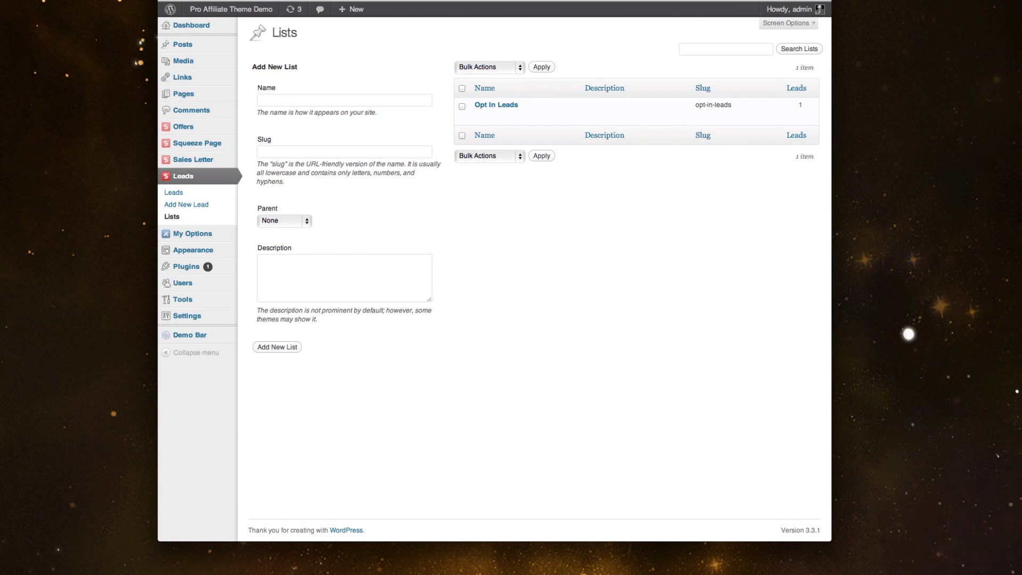